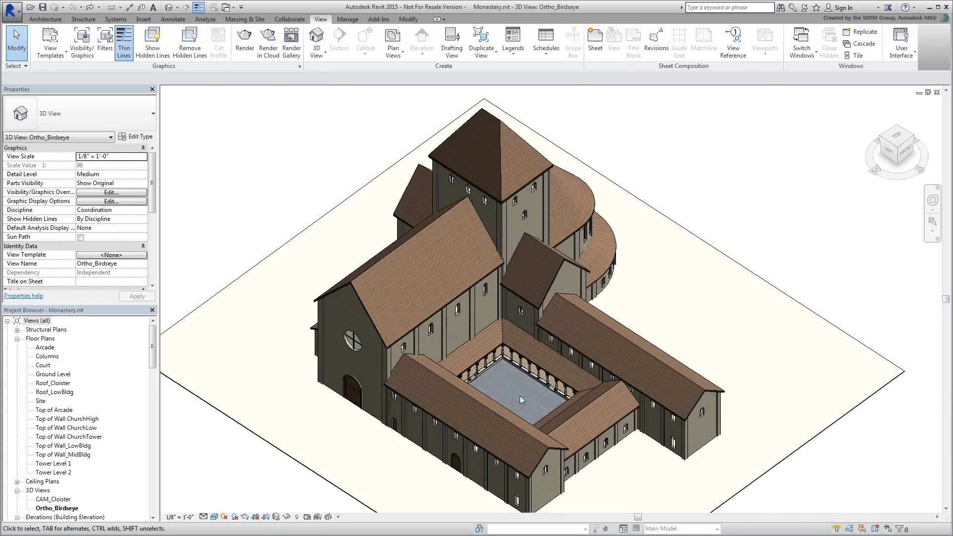
Orbit Monastery.rvt's Ortho_Birdseye 3D view in Revit to see the building's other side
mouse_move(519, 395)
middle_mouse_down("shift")
mouse_move(819, 418)
mouse_move(513, 413)
middle_mouse_up("shift")
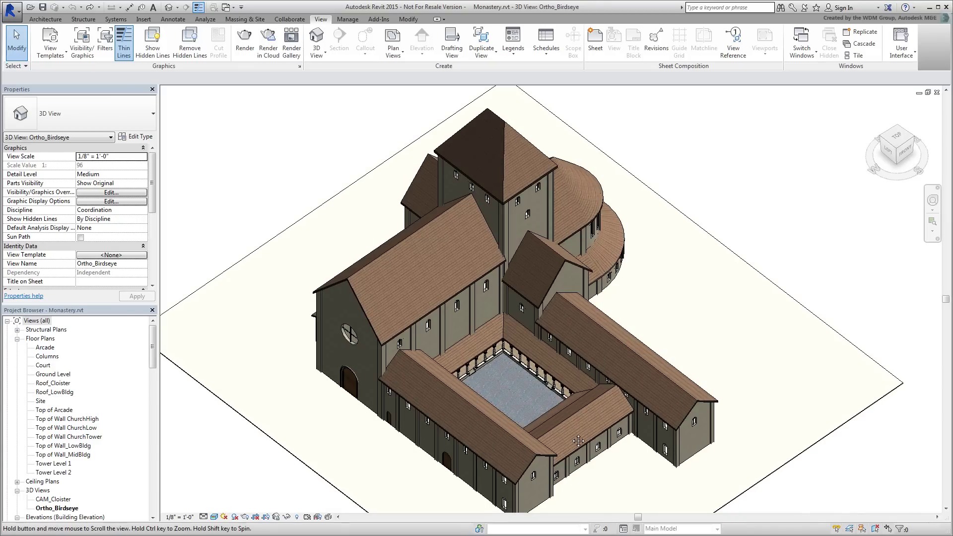
middle_click_drag(570, 433, 577, 421, "shift")
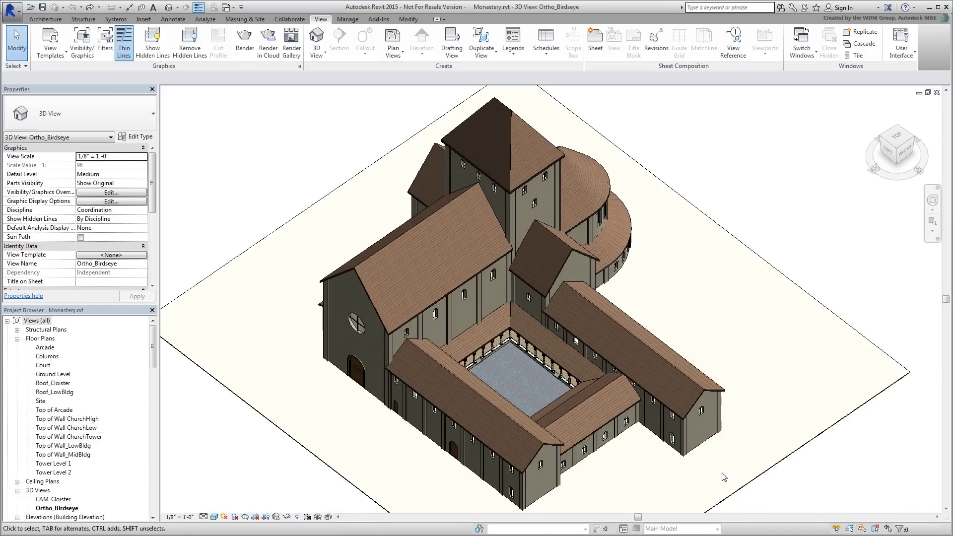
left_click(82, 42)
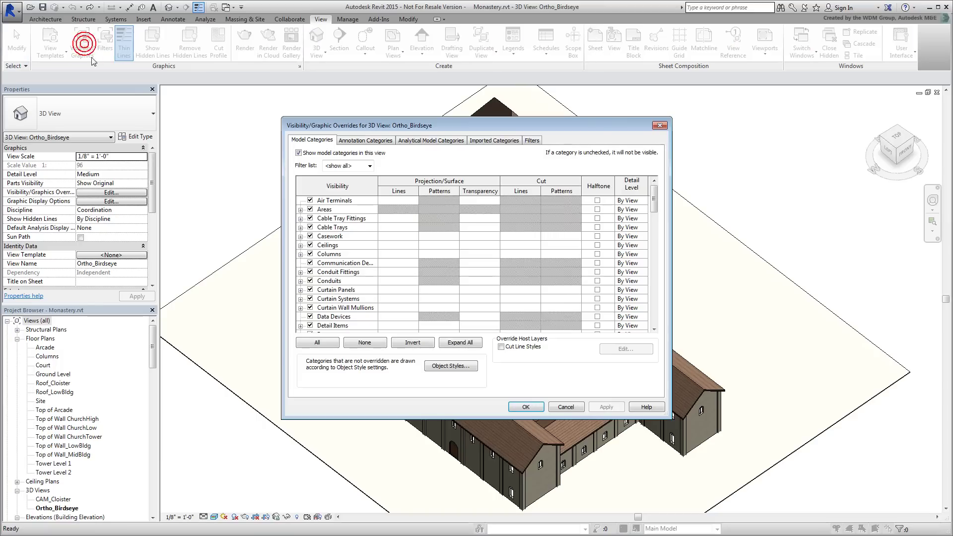
left_click_drag(653, 196, 653, 292)
left_click(308, 228)
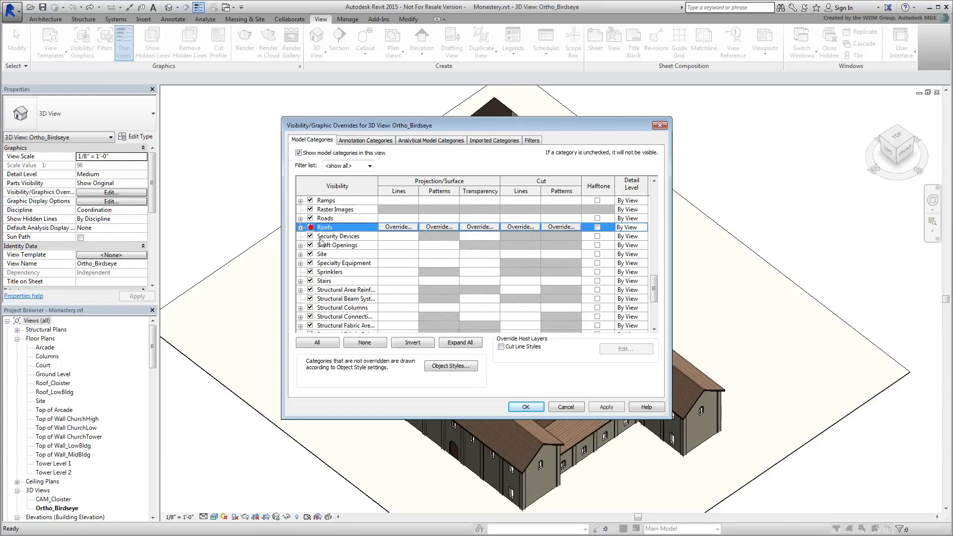
left_click(525, 404)
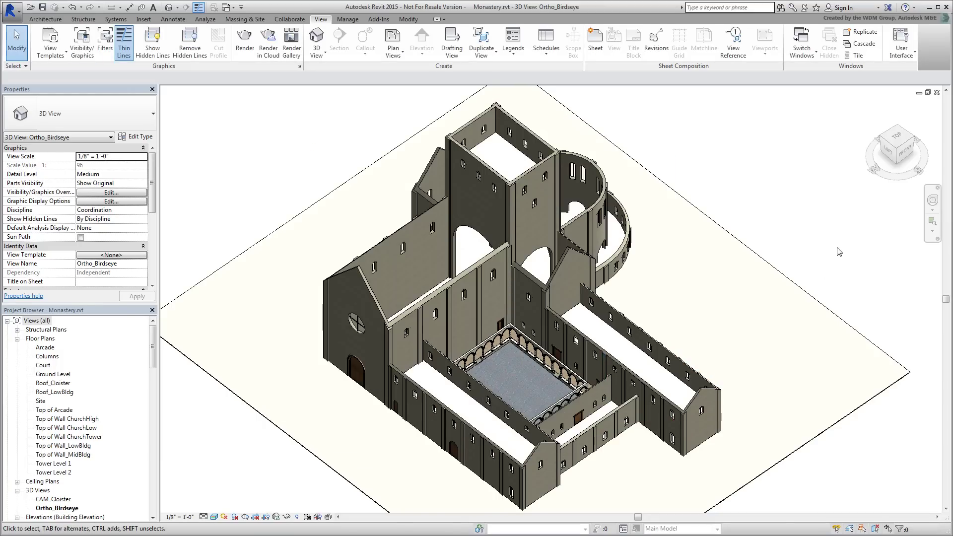
mouse_move(839, 251)
middle_mouse_down("shift")
mouse_move(757, 373)
mouse_move(667, 371)
middle_mouse_up("shift")
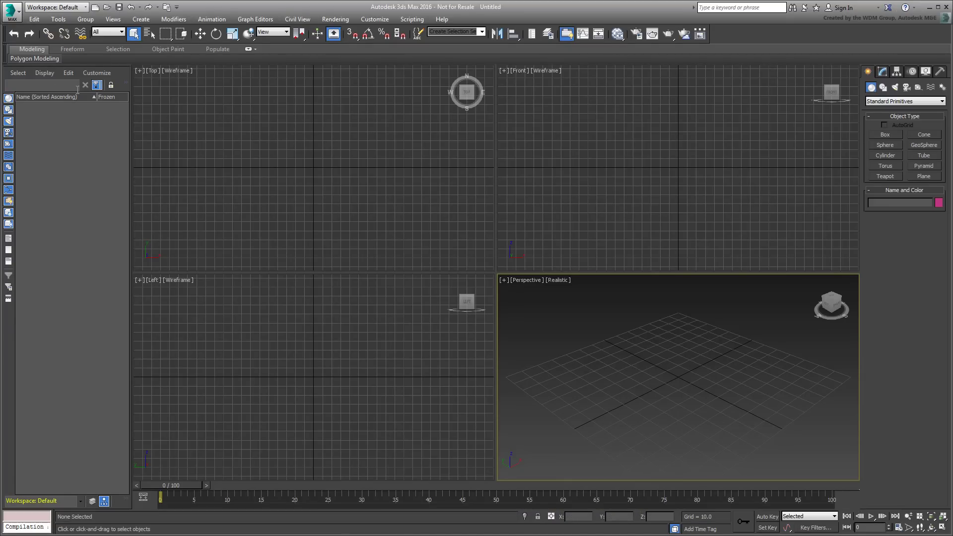
left_click(10, 15)
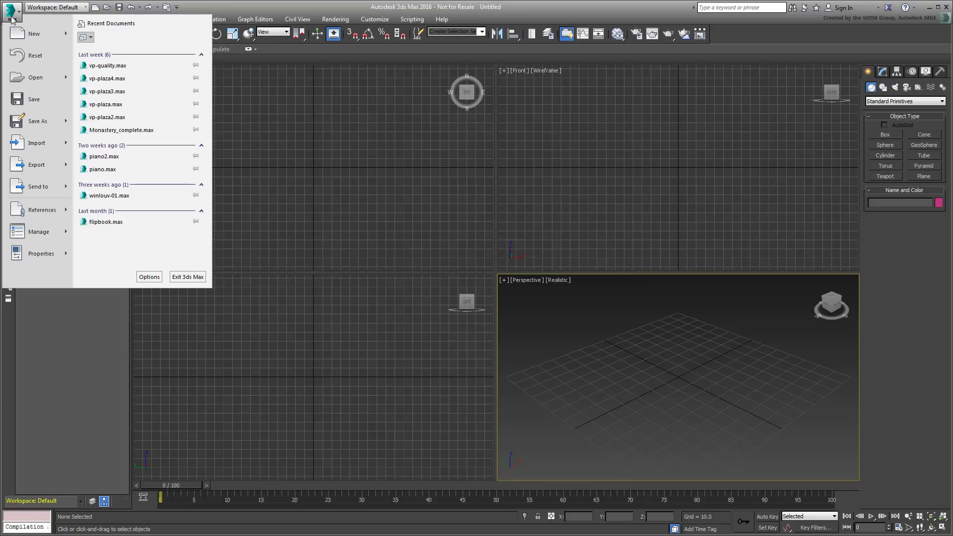
mouse_move(37, 143)
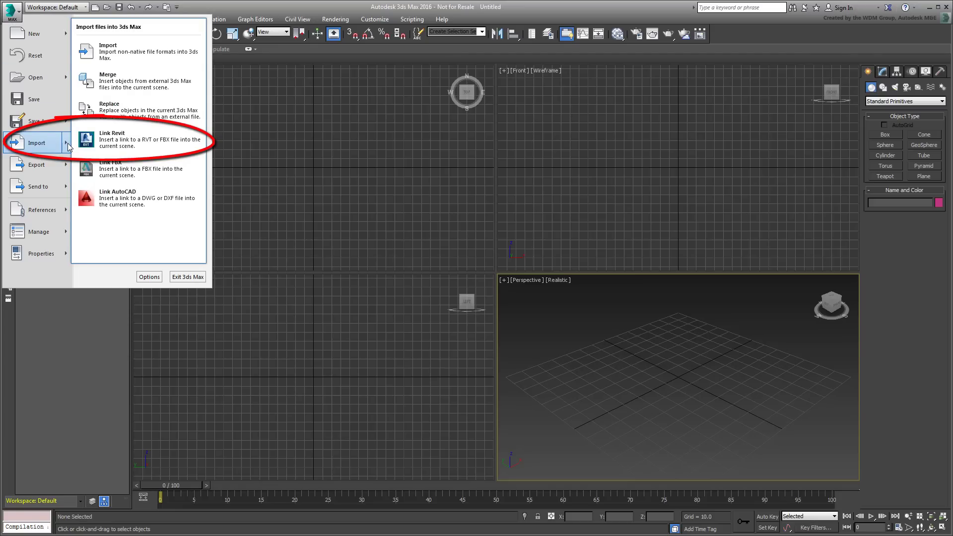
left_click(295, 238)
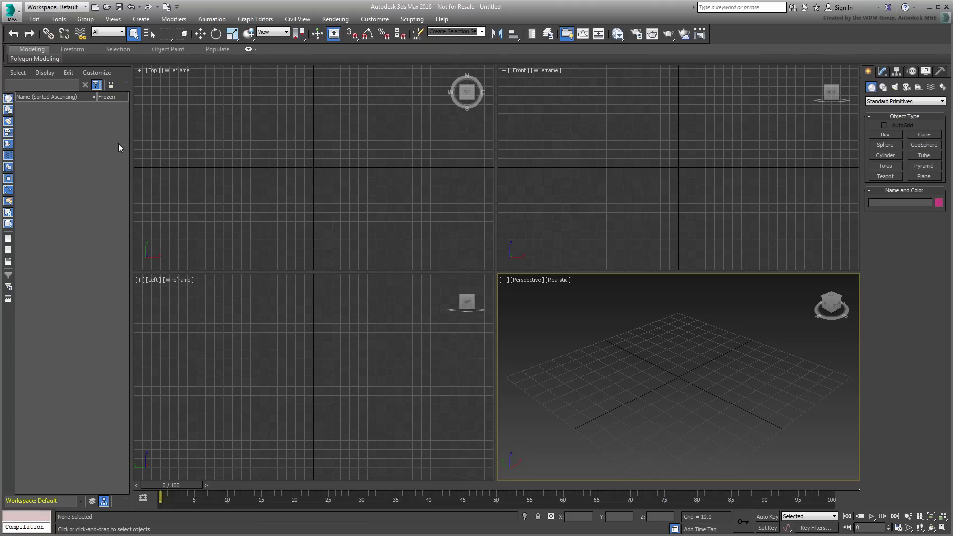
Switch to the Design Standard workspace and show the ribbon with full labelled panels
left_click(87, 9)
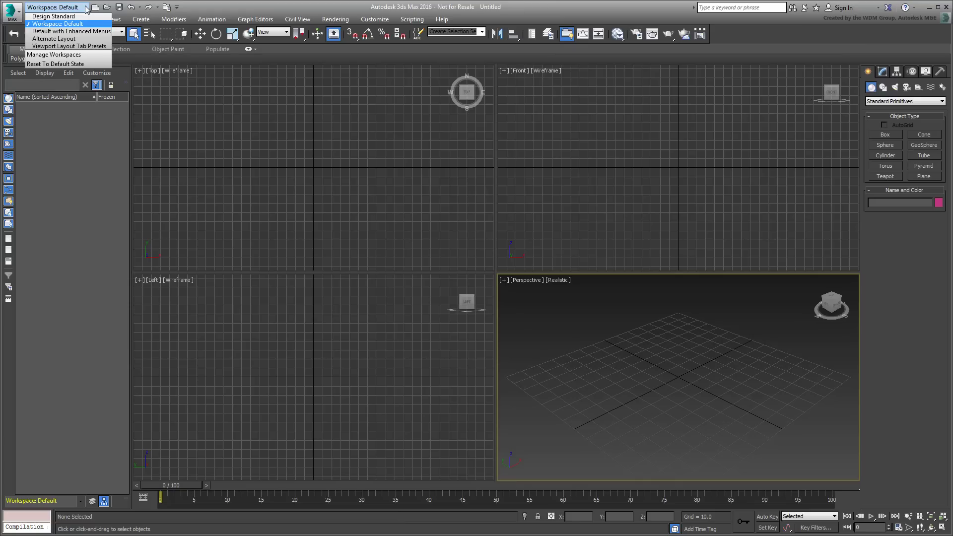
left_click(74, 24)
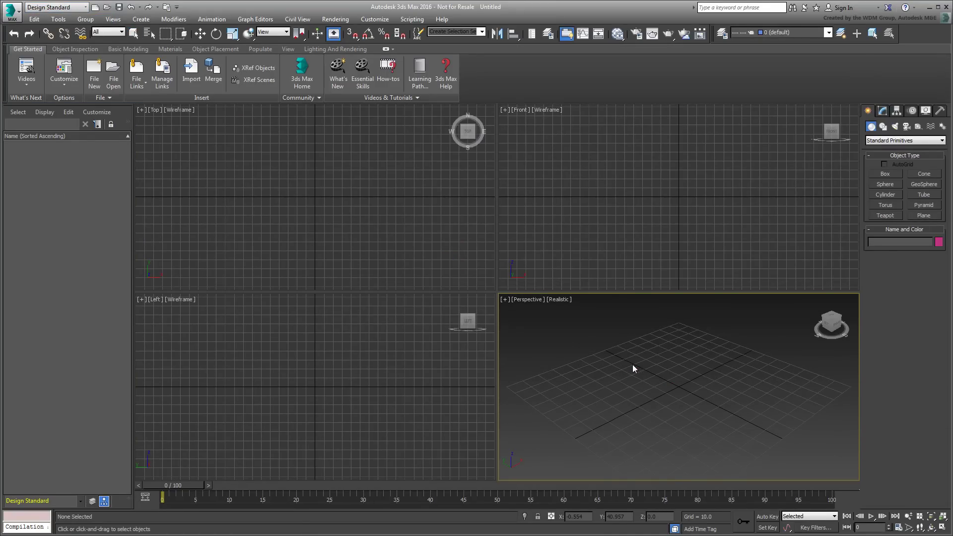
left_click(385, 49)
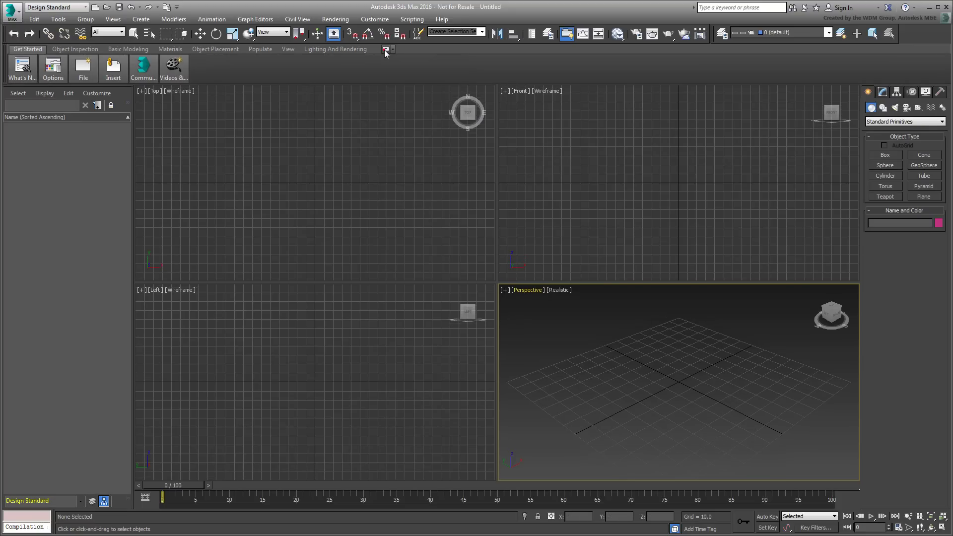
left_click(385, 49)
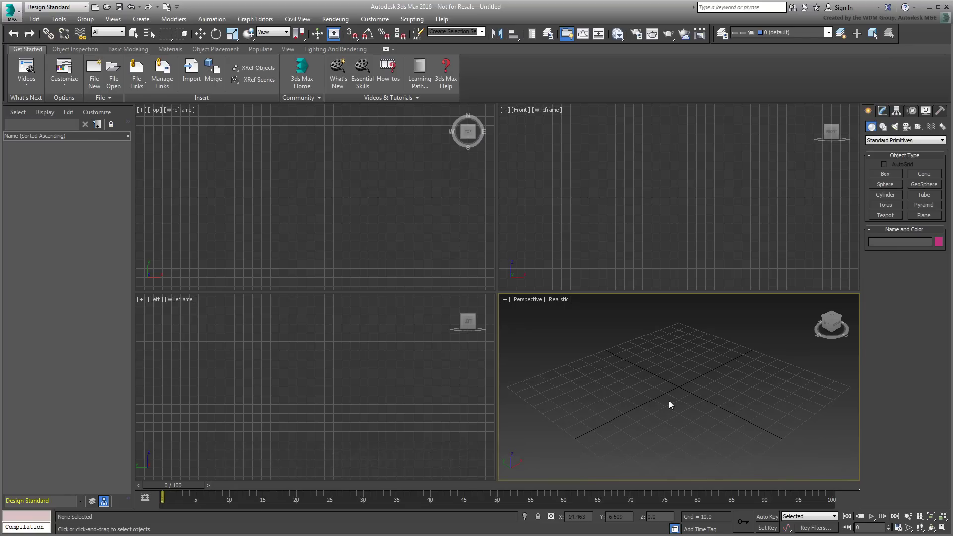
Set display units to US Standard feet with fractional inches, keeping the system unit at inches
left_click(63, 88)
left_click(79, 99)
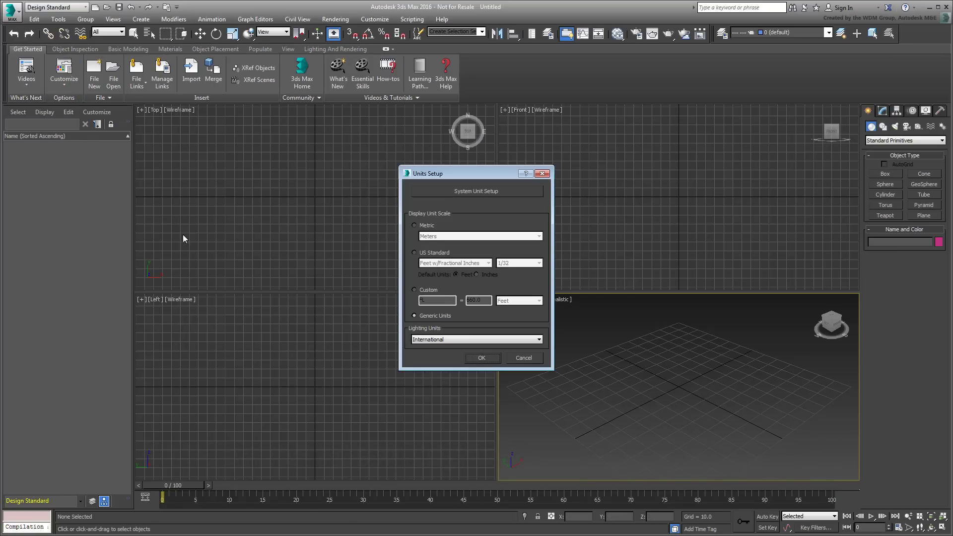
left_click(477, 194)
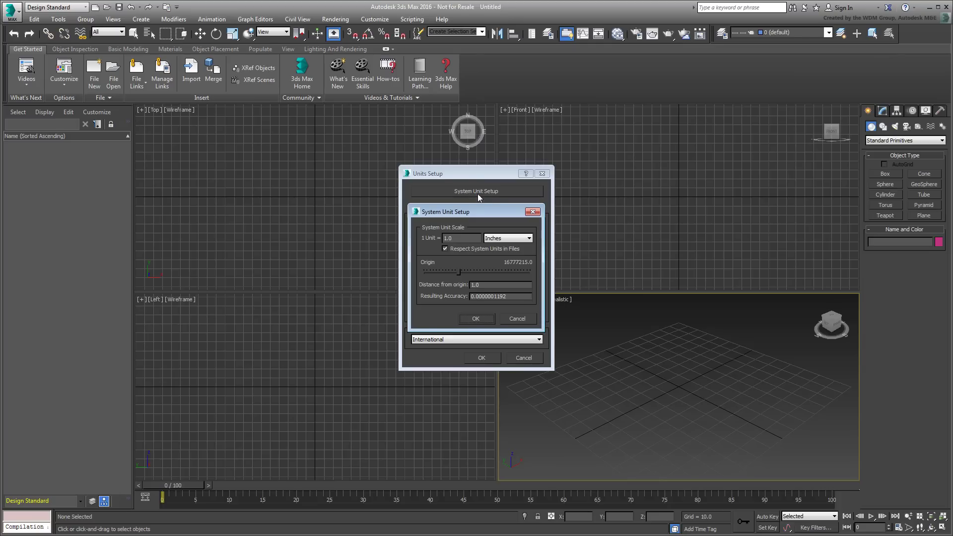
left_click(476, 319)
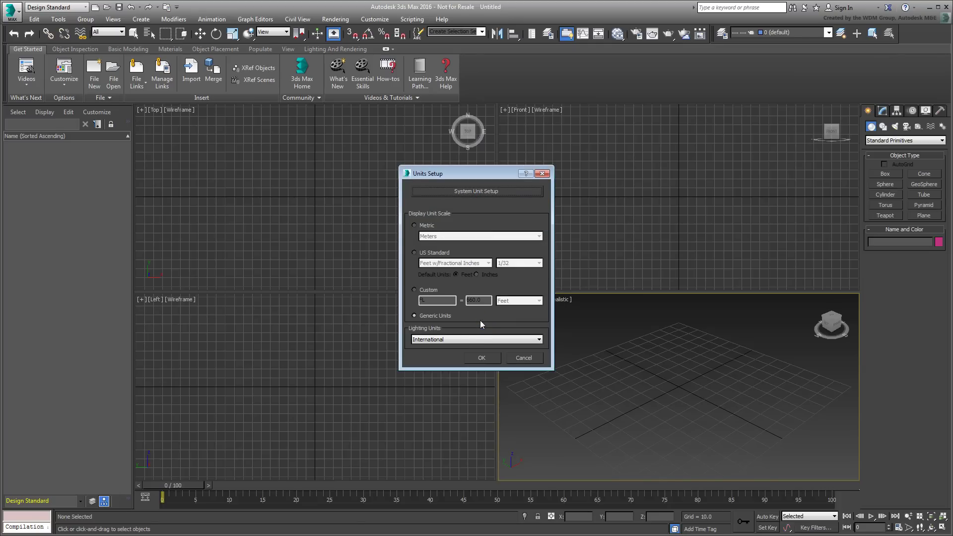
left_click(413, 252)
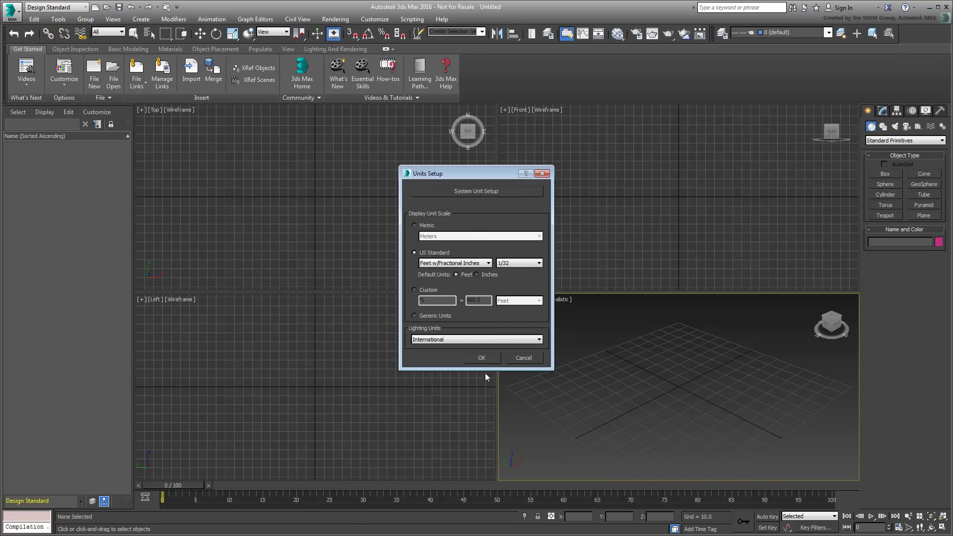
left_click(480, 358)
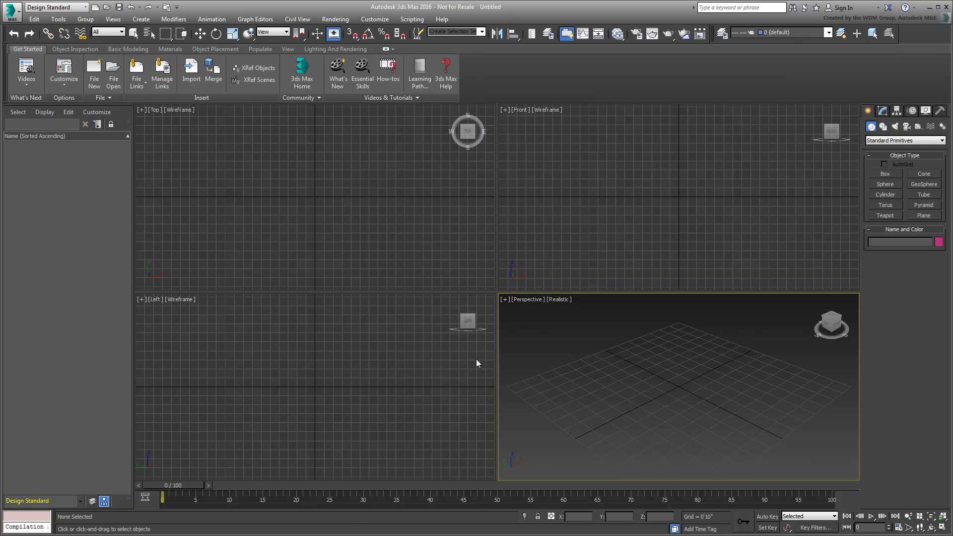
left_click(140, 84)
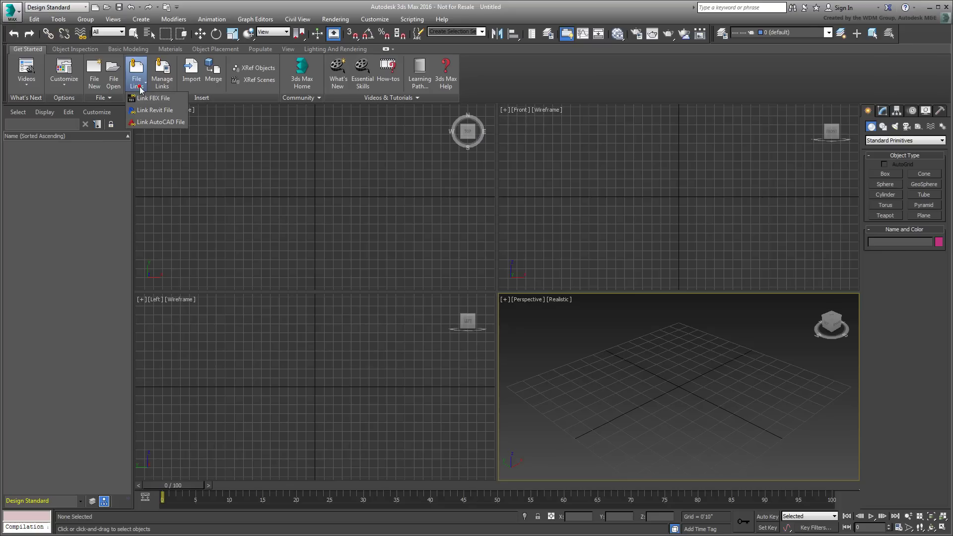
Choose Monastery.rvt from _Assets as the Revit file to link
left_click(170, 114)
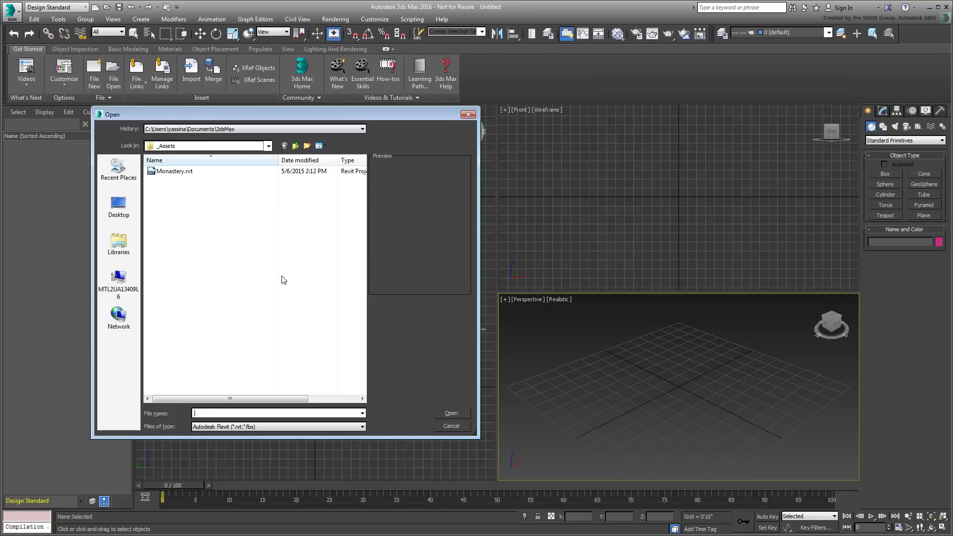
left_click(176, 171)
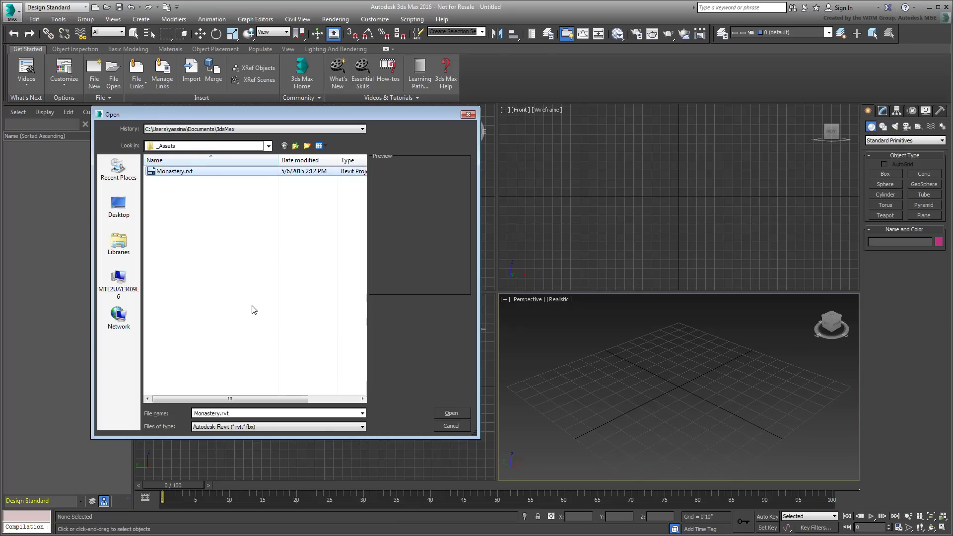
left_click(450, 413)
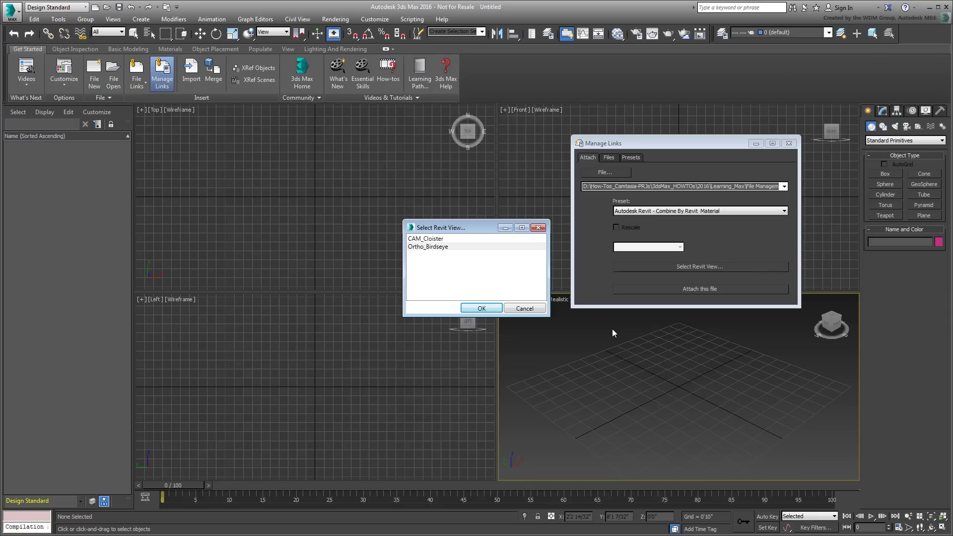
Attach Monastery.rvt's Ortho_Birdseye view using the Combine By Revit Material preset
left_click(485, 312)
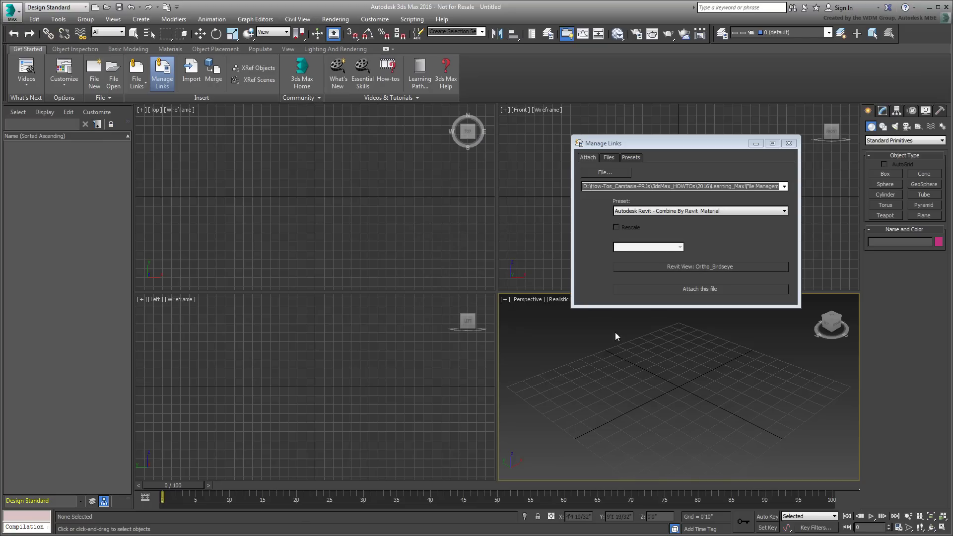
left_click(784, 211)
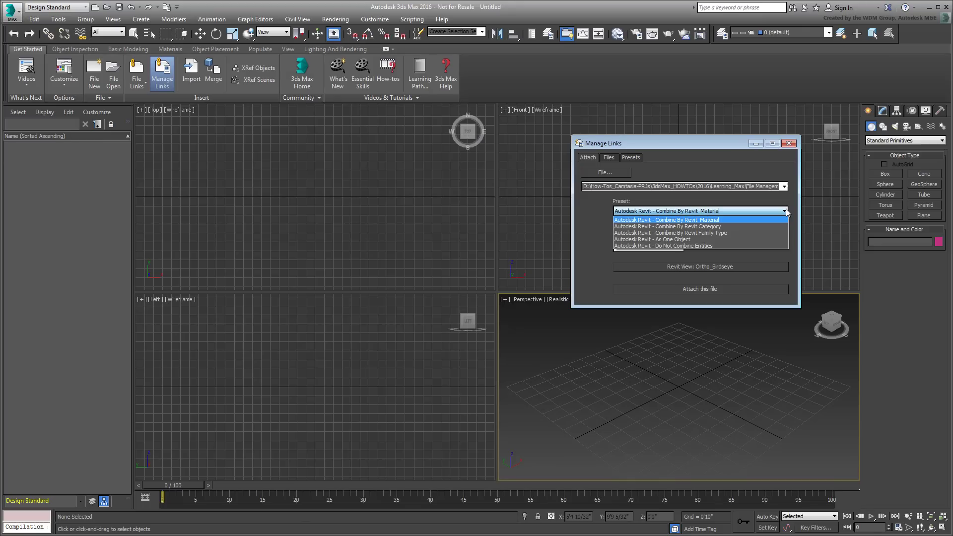
left_click(786, 210)
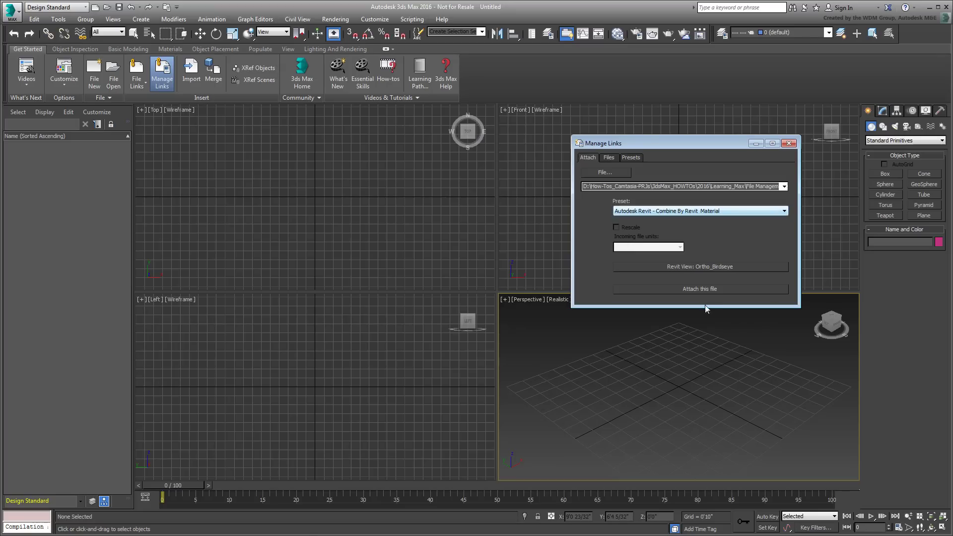
left_click(696, 288)
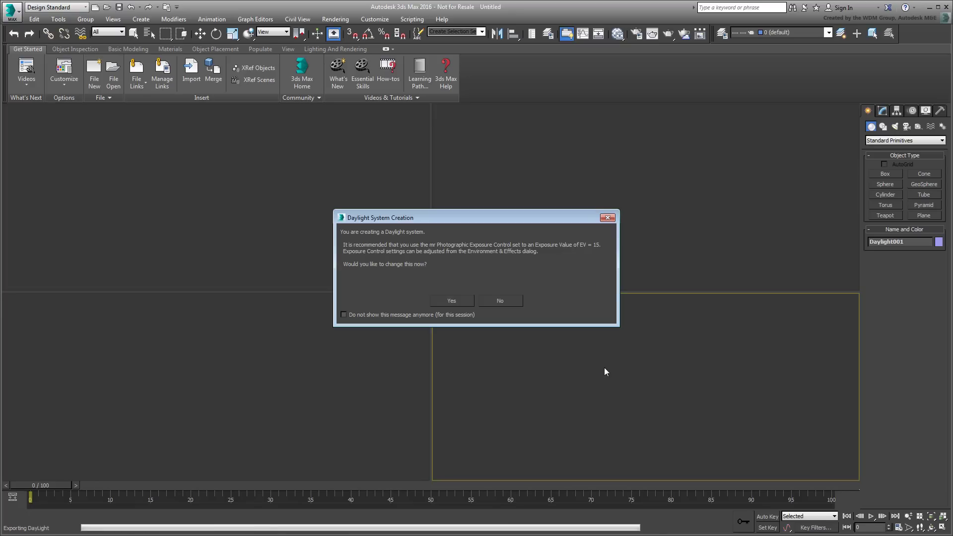
Answer the daylight exposure prompt, maximize Perspective and zoom extents on the monastery
left_click(453, 300)
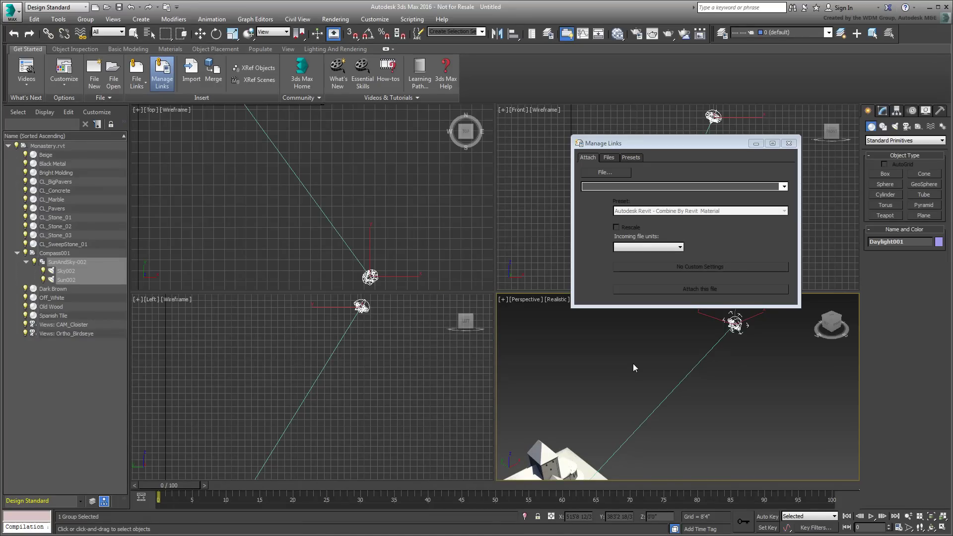
key("alt+w")
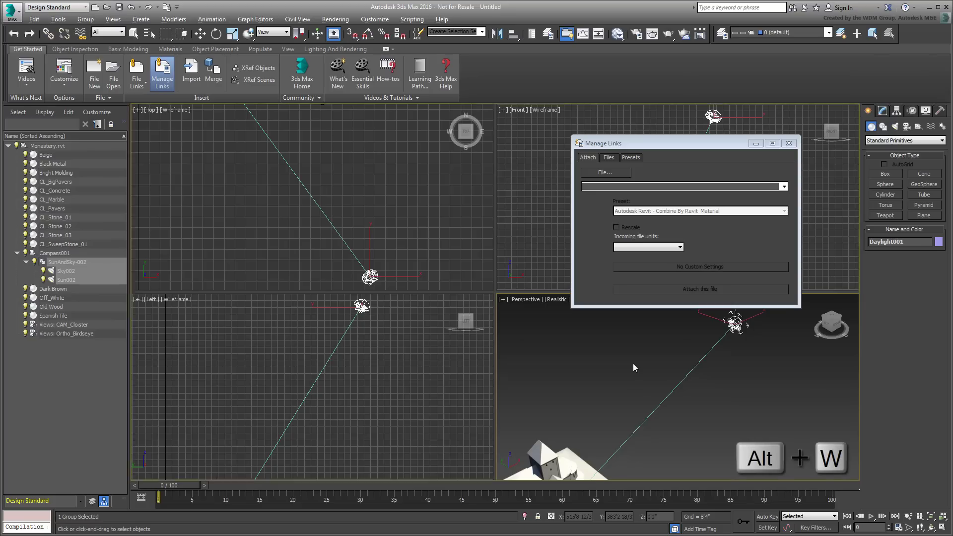
key("z")
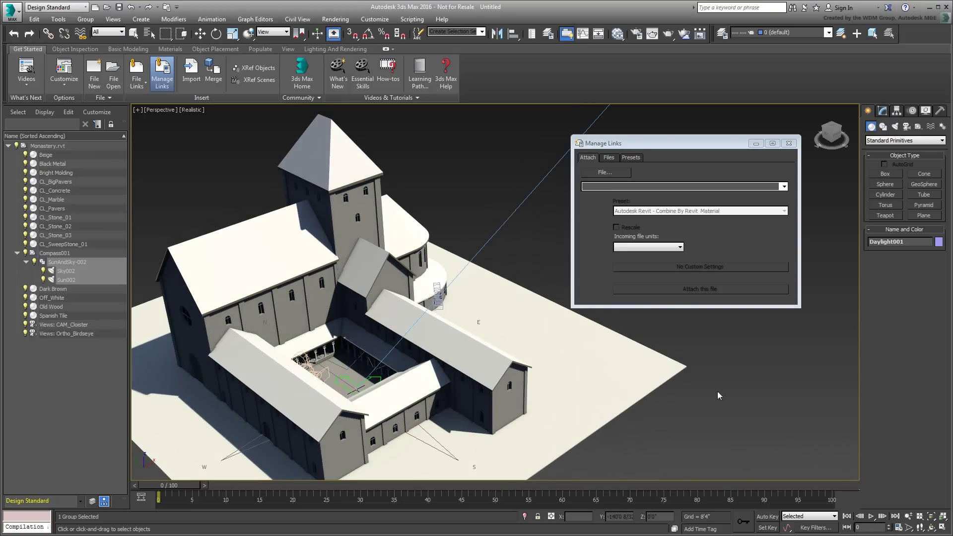
Display shaded textures and select the linked file, CAM_Cloister, Ortho_Birdseye and Compass001 objects
left_click(171, 50)
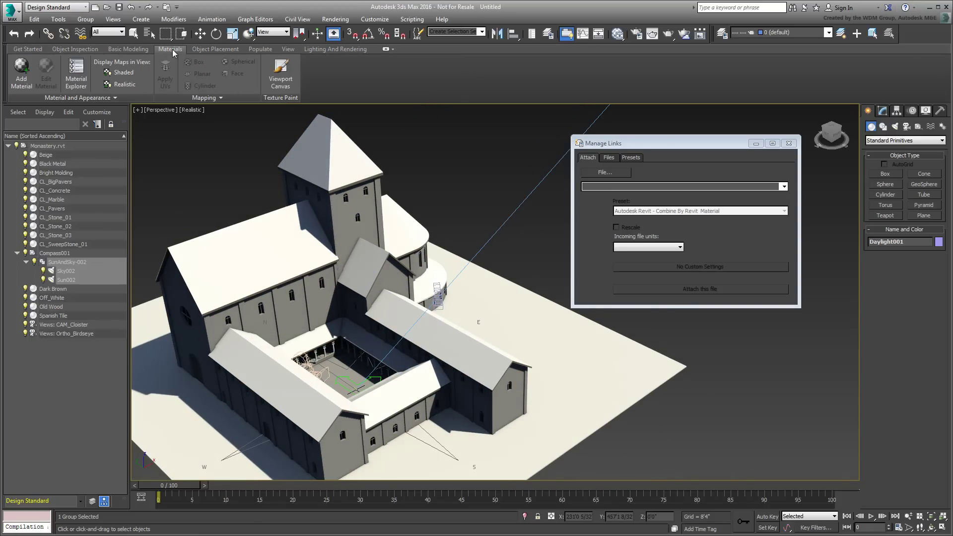
left_click(126, 75)
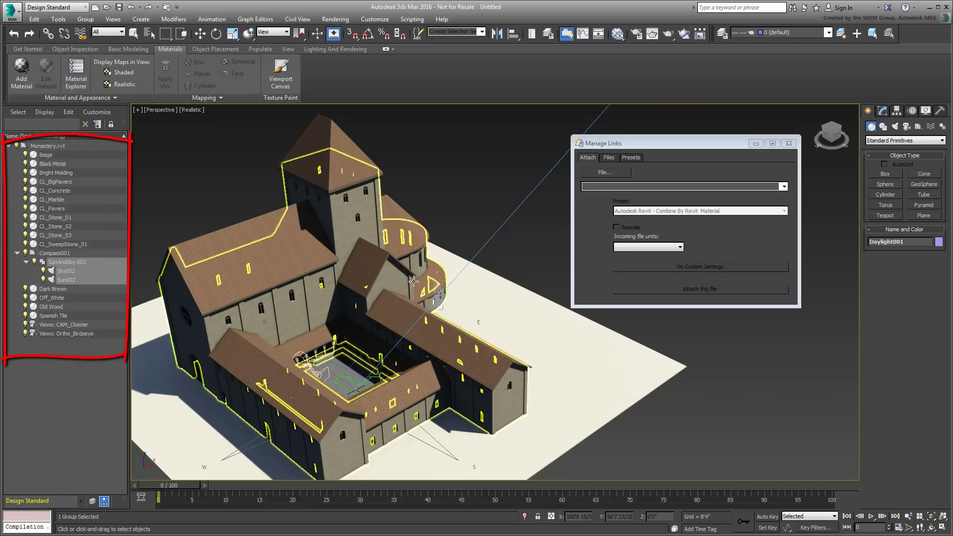
left_click(49, 146)
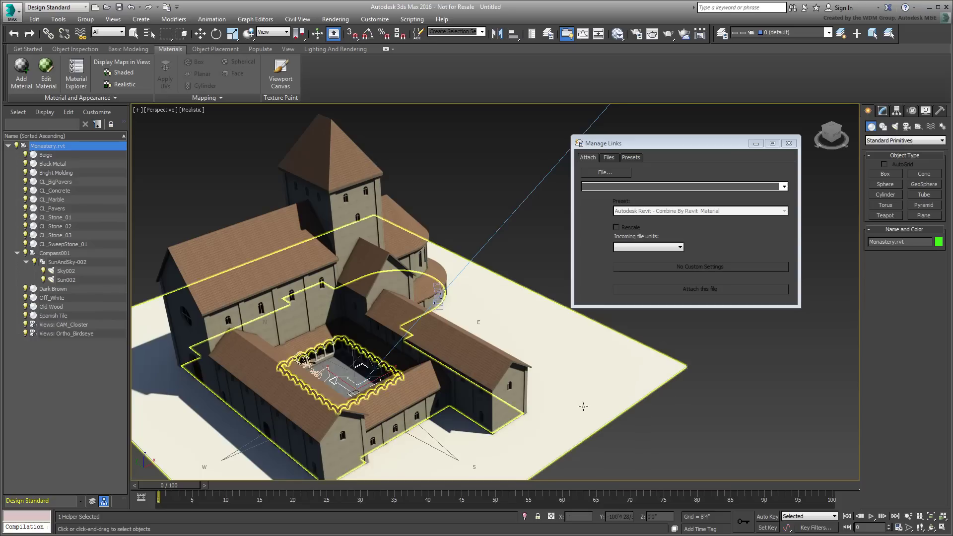
left_click(58, 324)
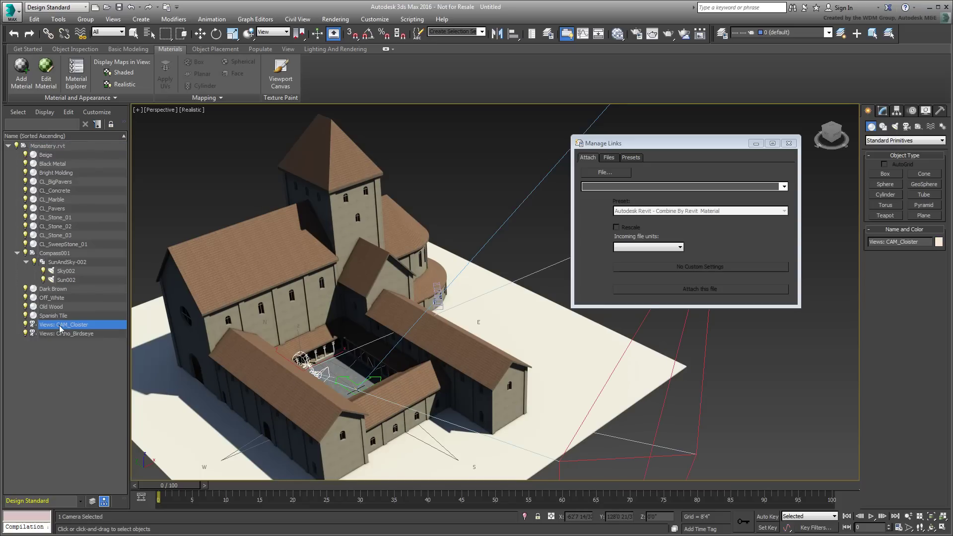
left_click(62, 334)
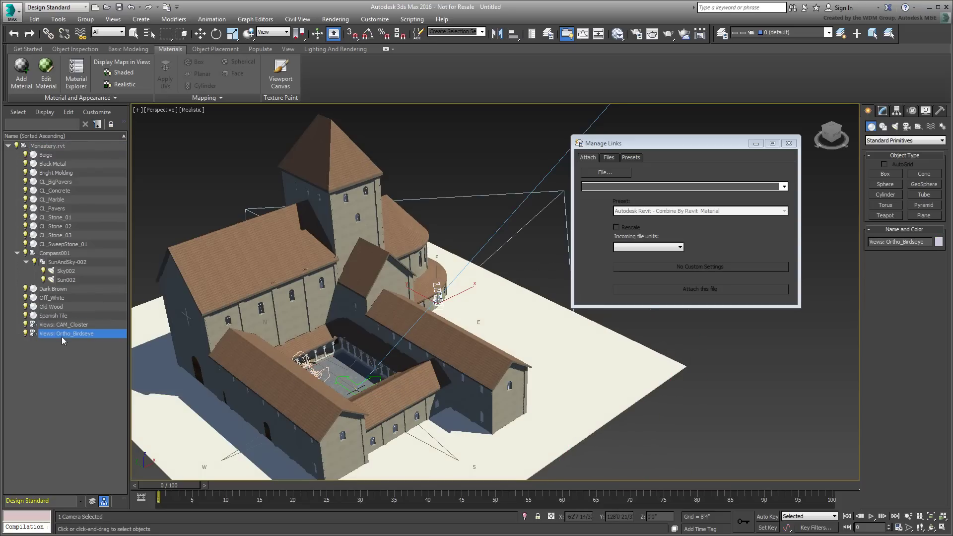
left_click(64, 325)
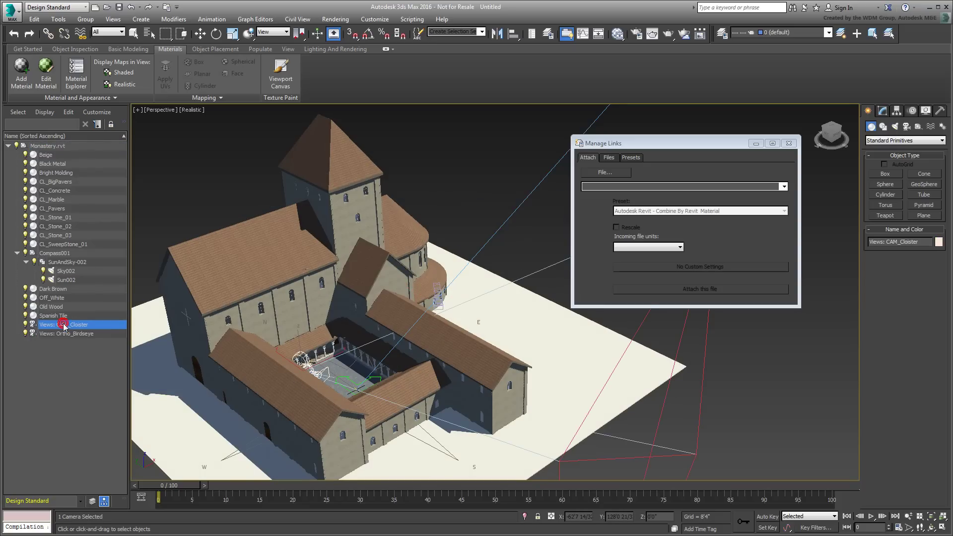
left_click(56, 253)
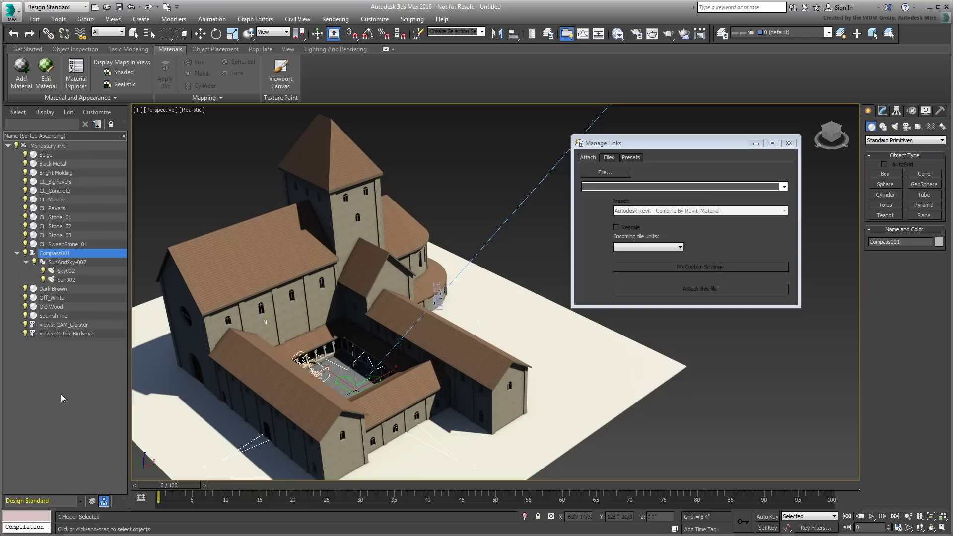
Move the Spanish Tile roofs and CL_Stone_01 walls to show they are separate pieces
left_click(59, 316)
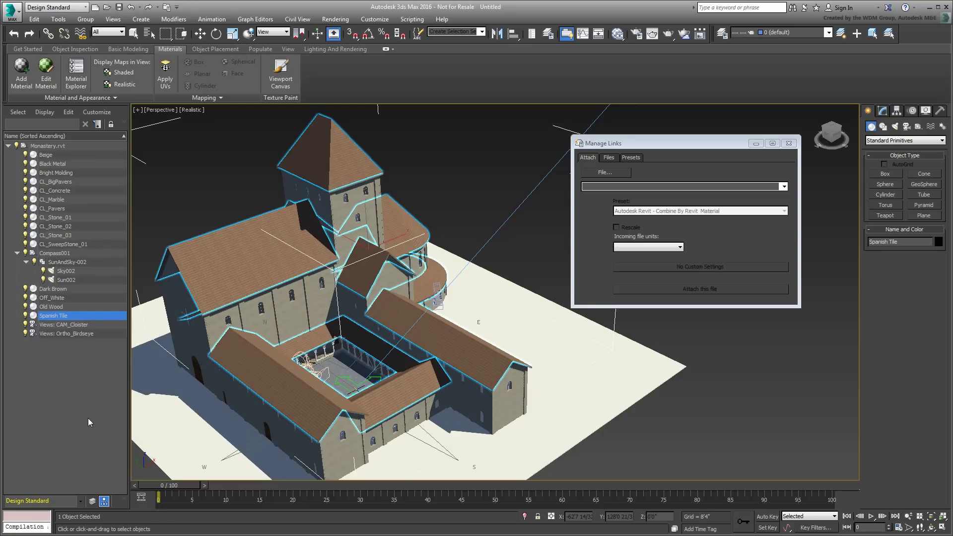
right_click(220, 306)
left_click(244, 315)
left_click_drag(365, 220, 357, 224)
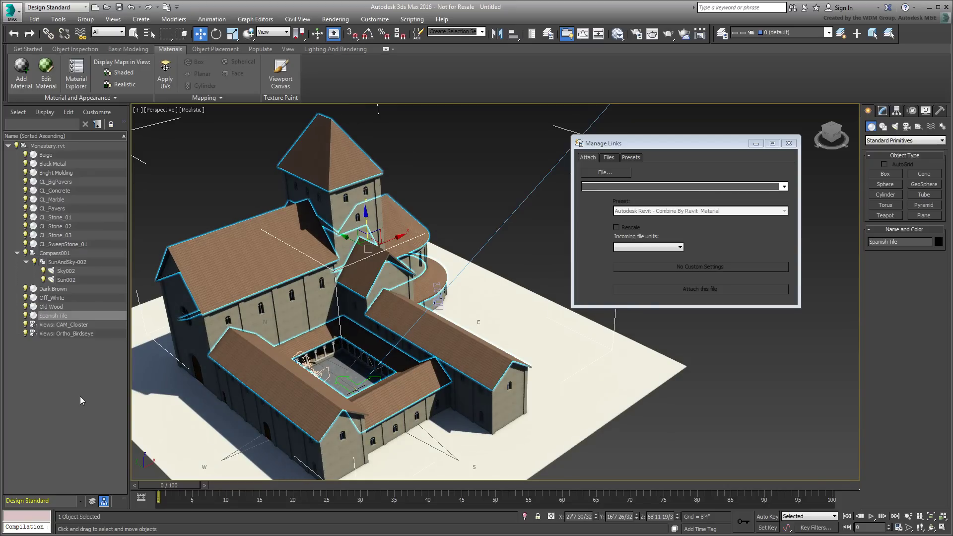
left_click(62, 219)
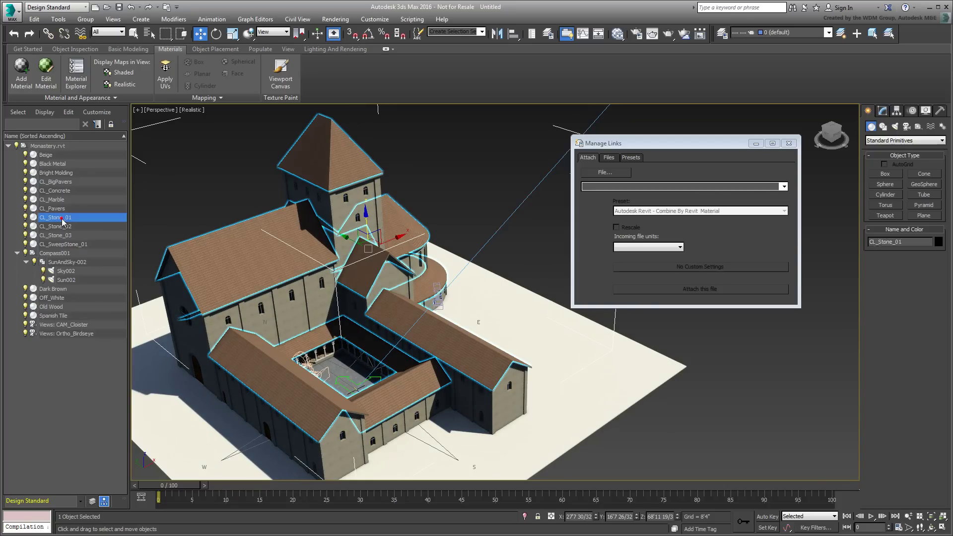
mouse_move(379, 261)
left_mouse_down()
mouse_move(352, 196)
mouse_move(370, 219)
left_mouse_up()
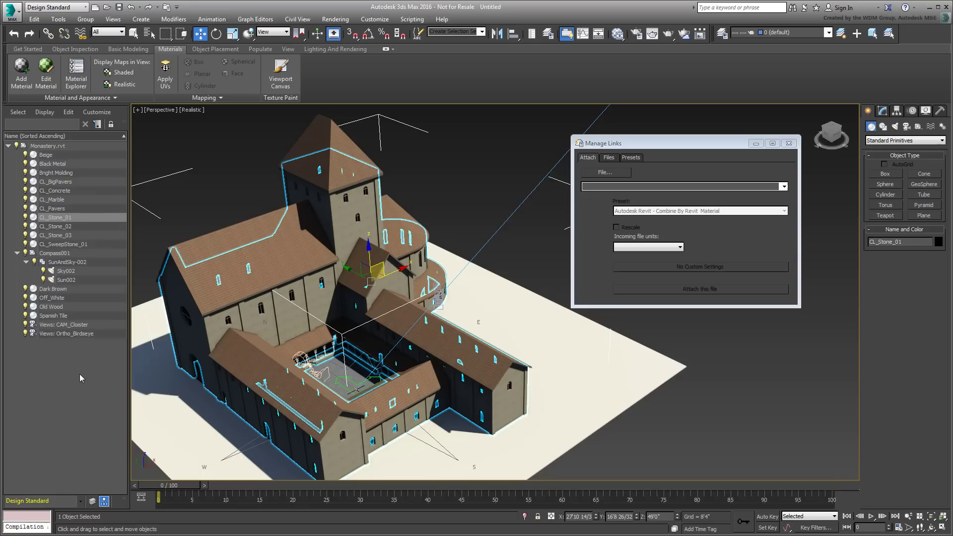
Detach Monastery.rvt from the Manage Links Files tab and confirm the removal
left_click(611, 160)
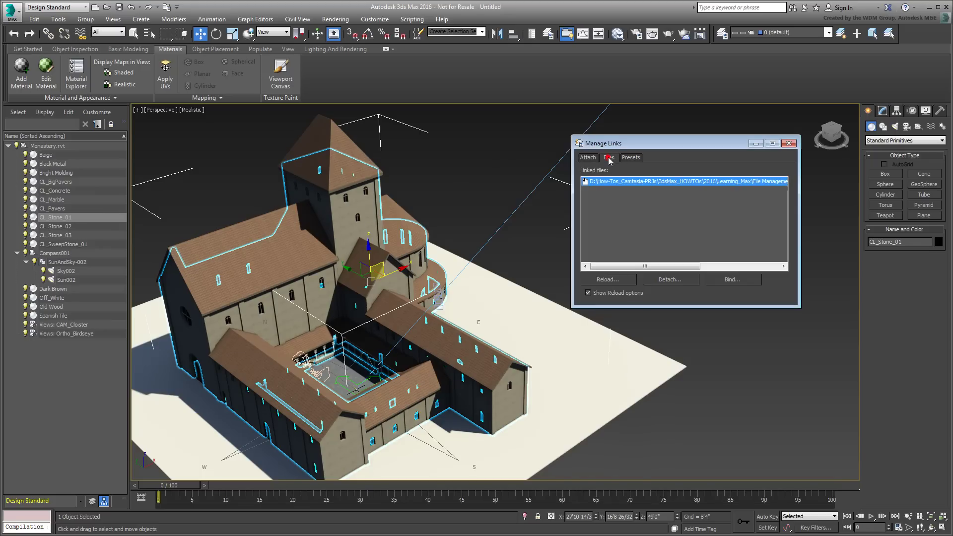
left_click(669, 281)
left_click(503, 337)
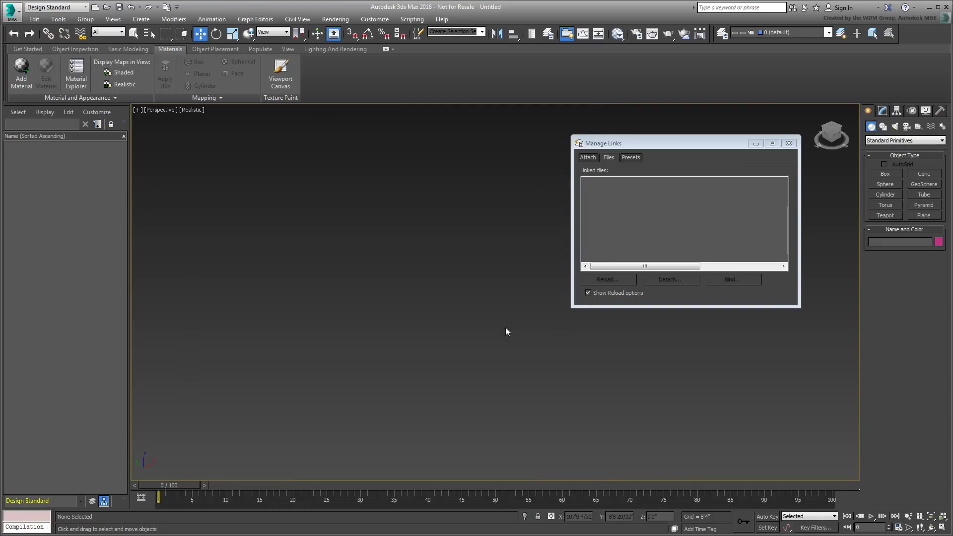
Relink Monastery.rvt's Ortho_Birdseye view with Combine By Revit Category and frame the model
left_click(587, 157)
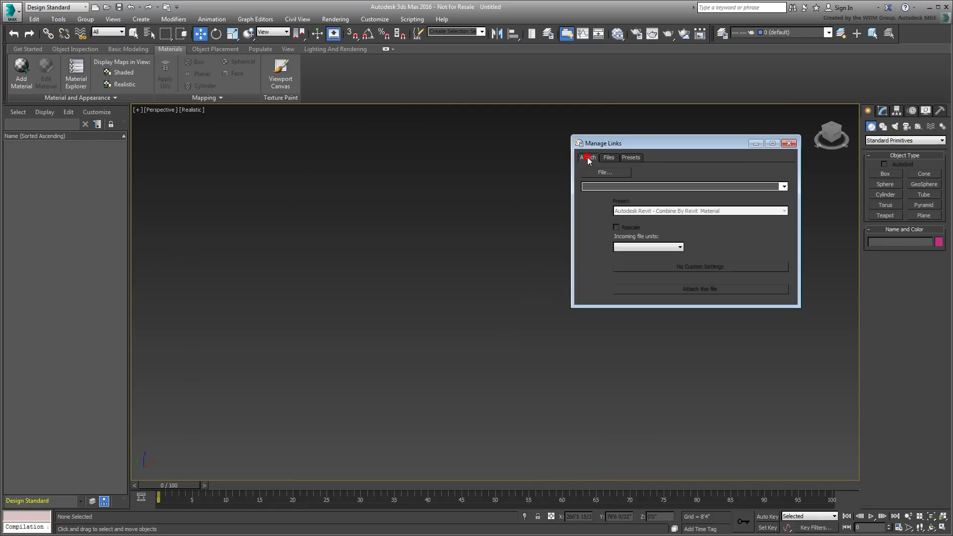
left_click(609, 172)
left_click(222, 182)
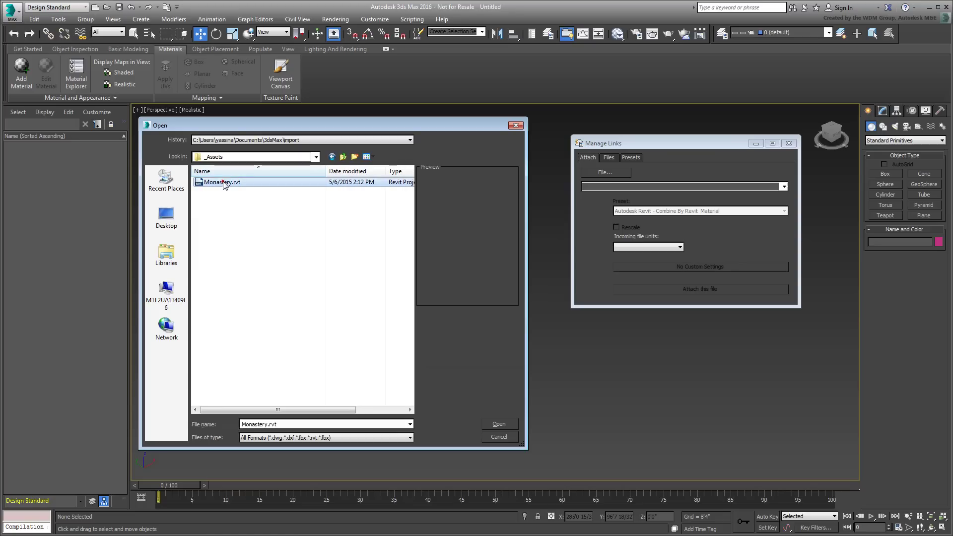
left_click(505, 423)
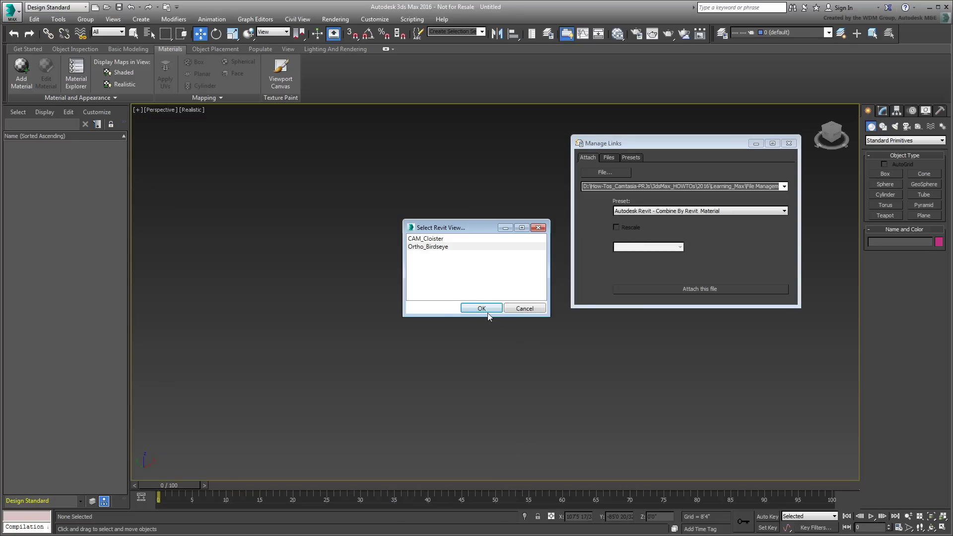
left_click(480, 308)
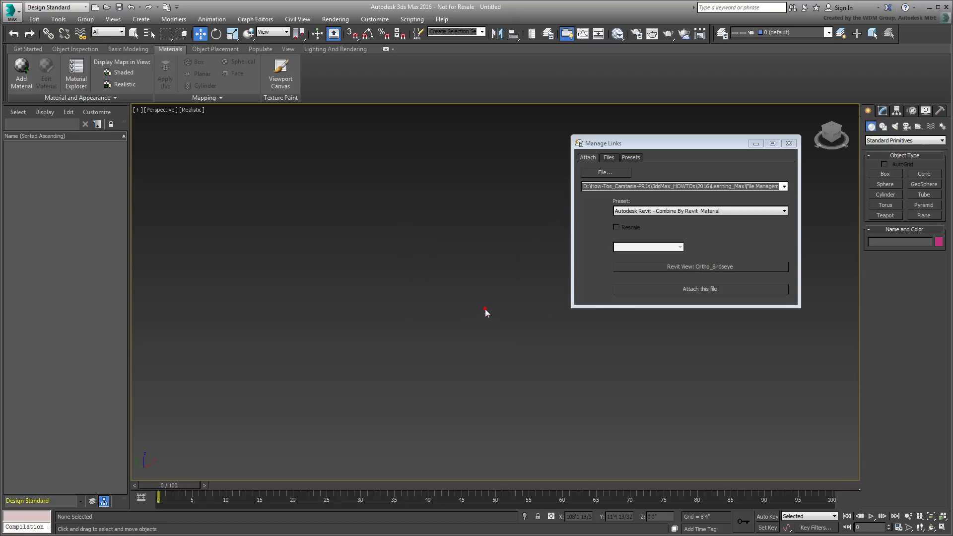
left_click(788, 211)
left_click(711, 228)
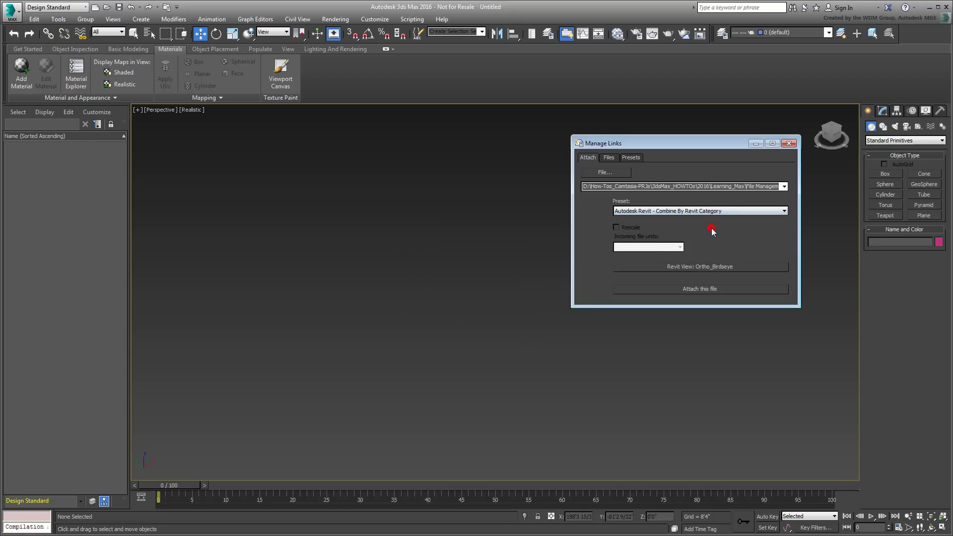
left_click(704, 289)
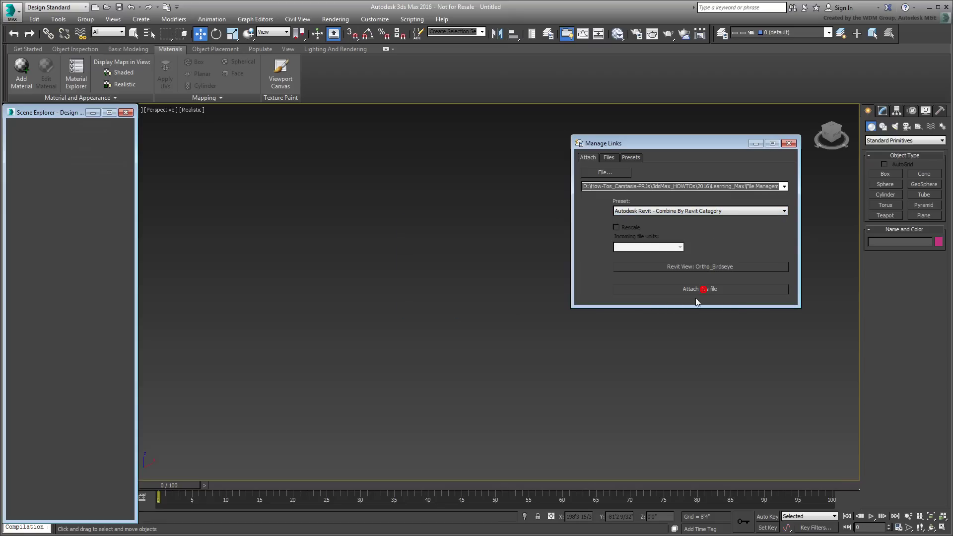
middle_click_drag(340, 346, 437, 208)
scroll(441, 380, "up", 3)
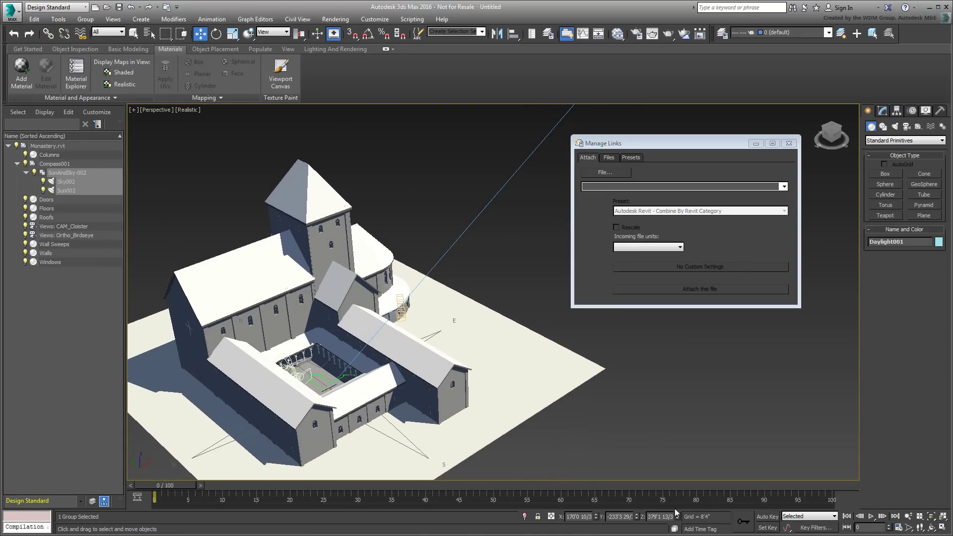
left_click(122, 73)
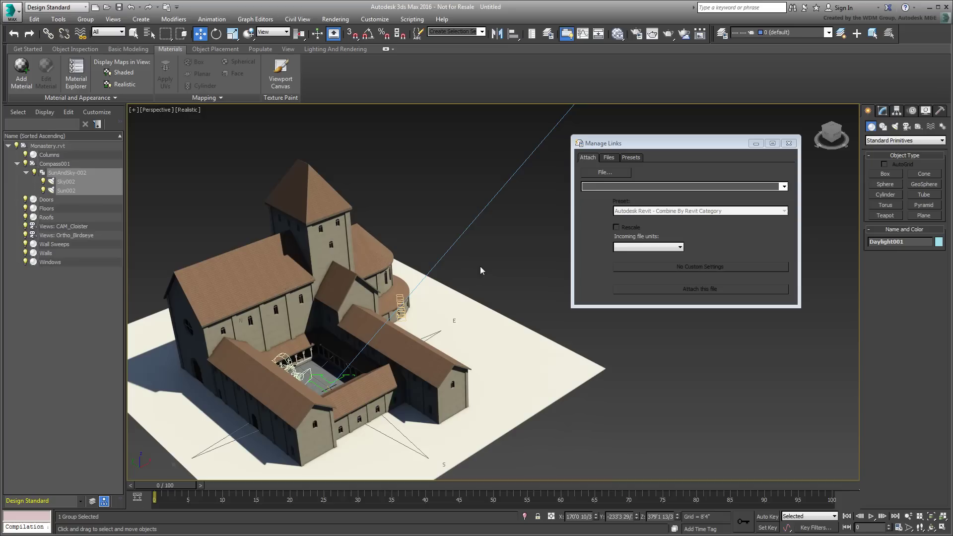
left_click(49, 253)
left_click_drag(355, 282, 360, 236)
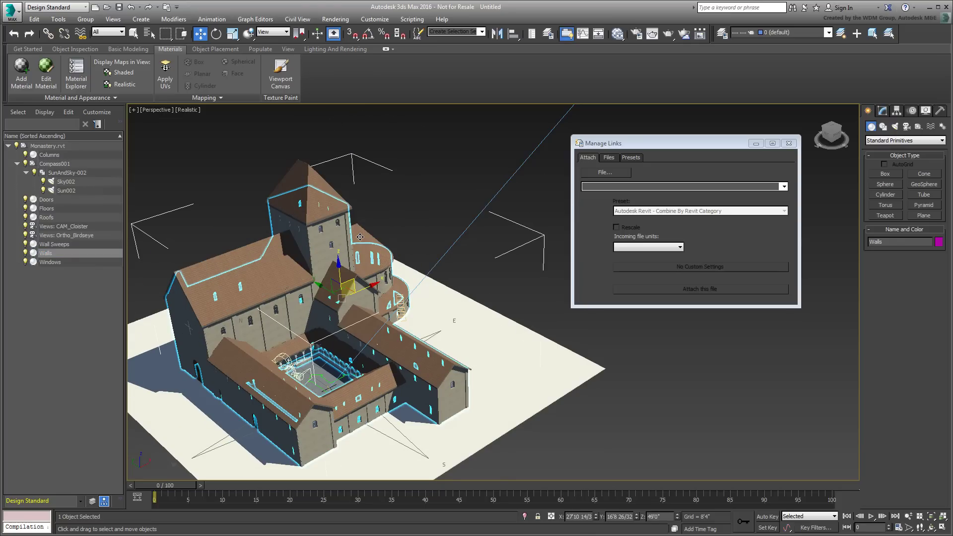
left_click(47, 218)
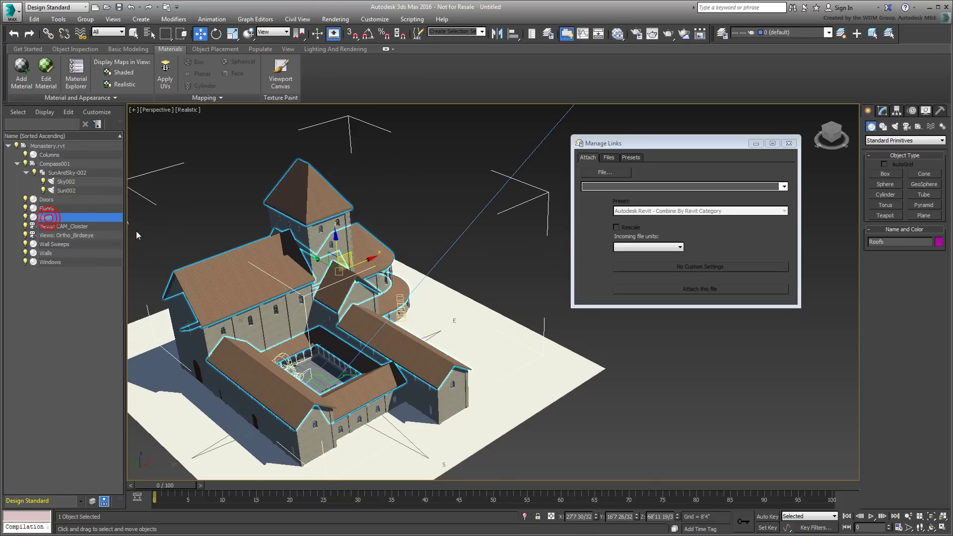
left_click_drag(348, 253, 216, 218)
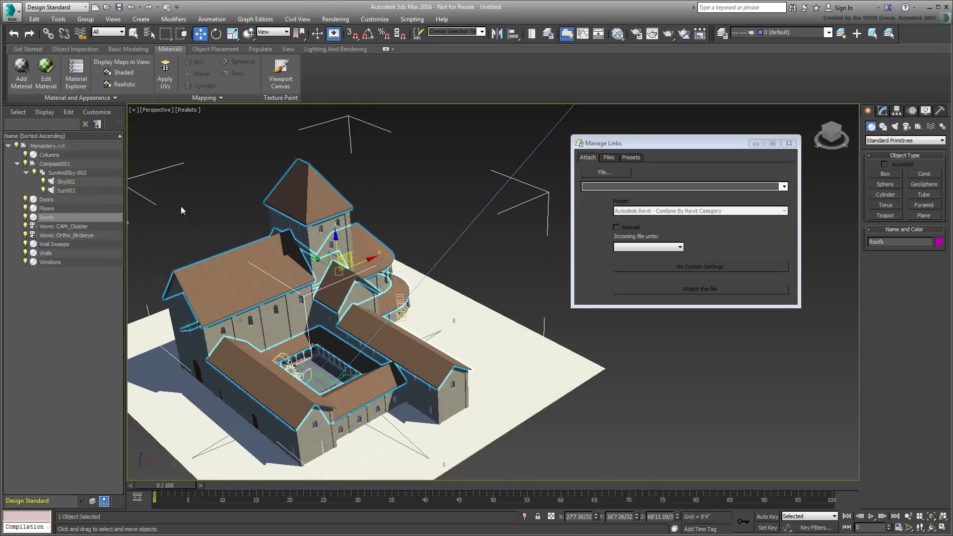
left_click(70, 199)
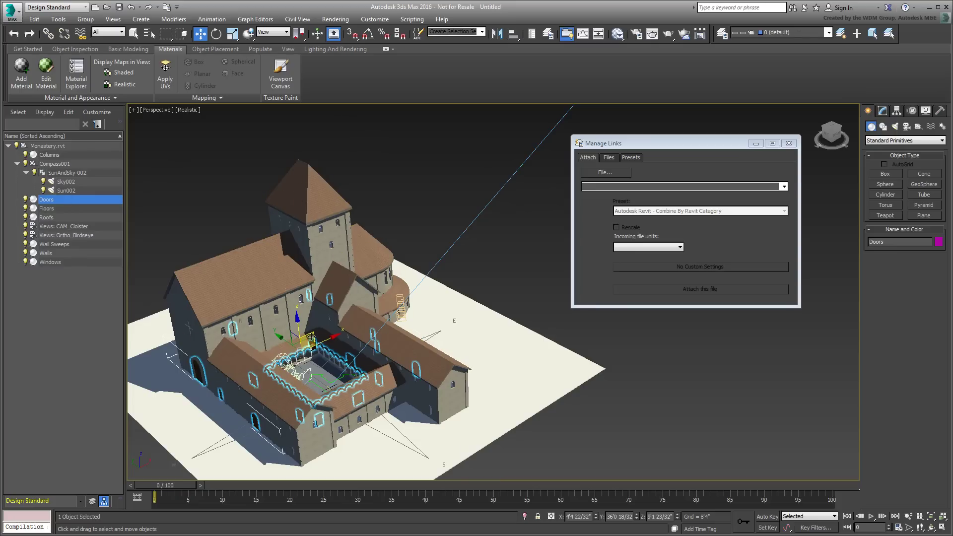
left_click_drag(291, 272, 298, 193)
right_click(298, 194)
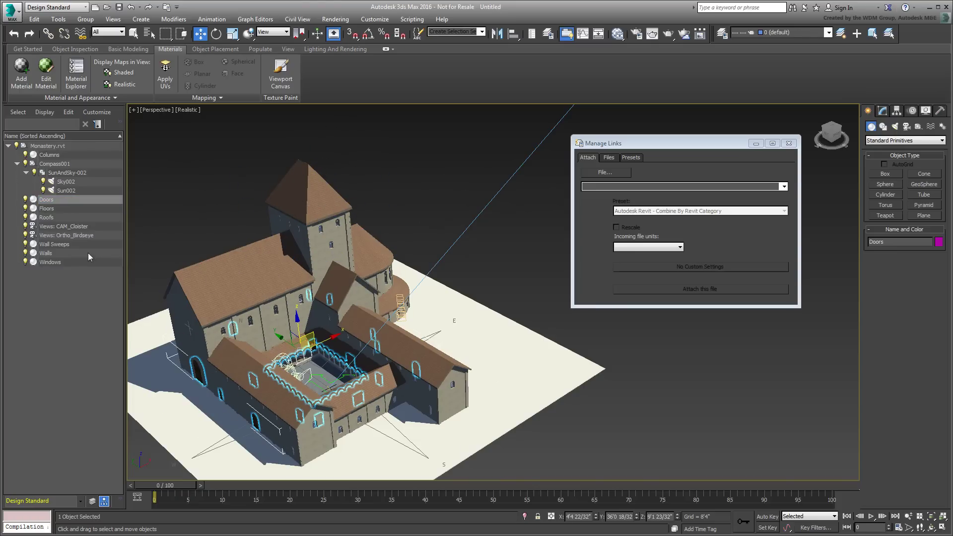
left_click(57, 261)
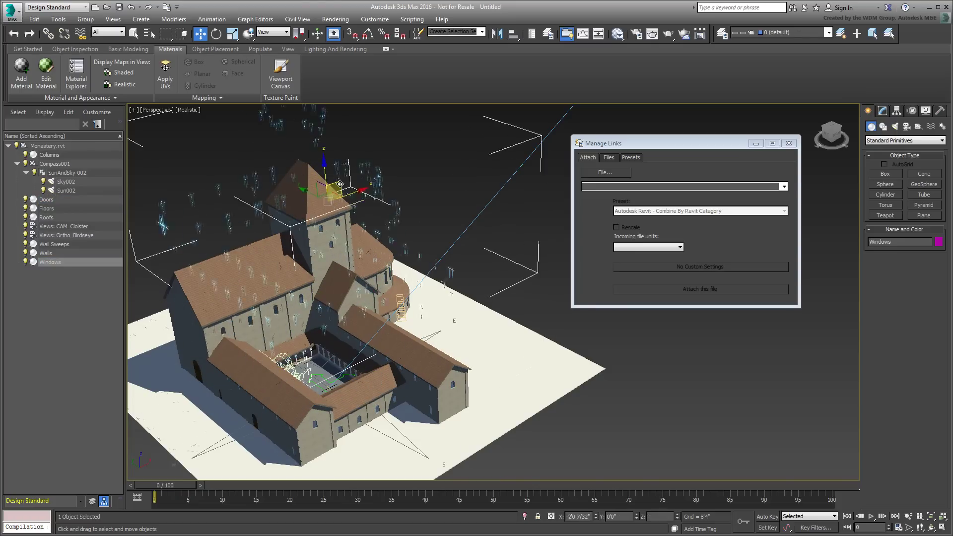
left_click_drag(338, 272, 597, 400)
right_click(596, 400)
left_click(638, 393)
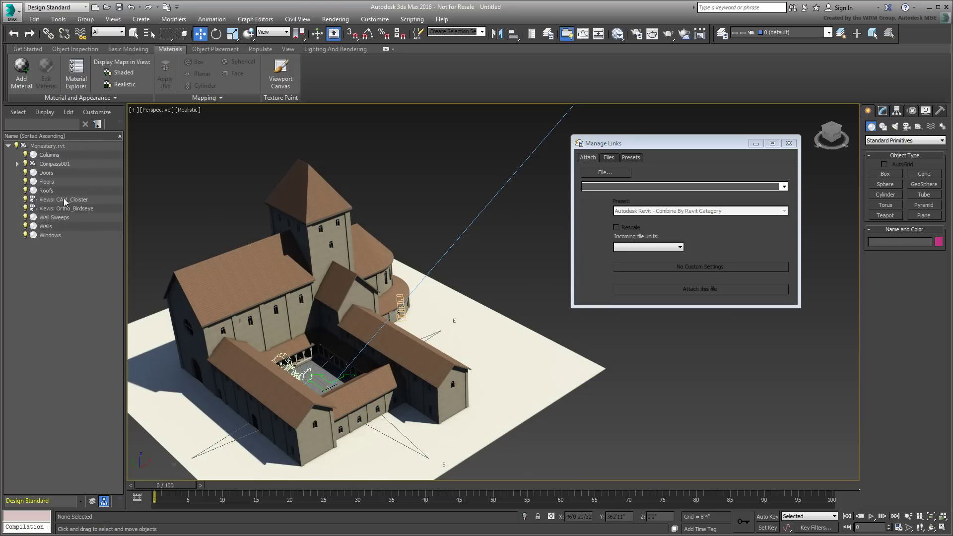
left_click(64, 209)
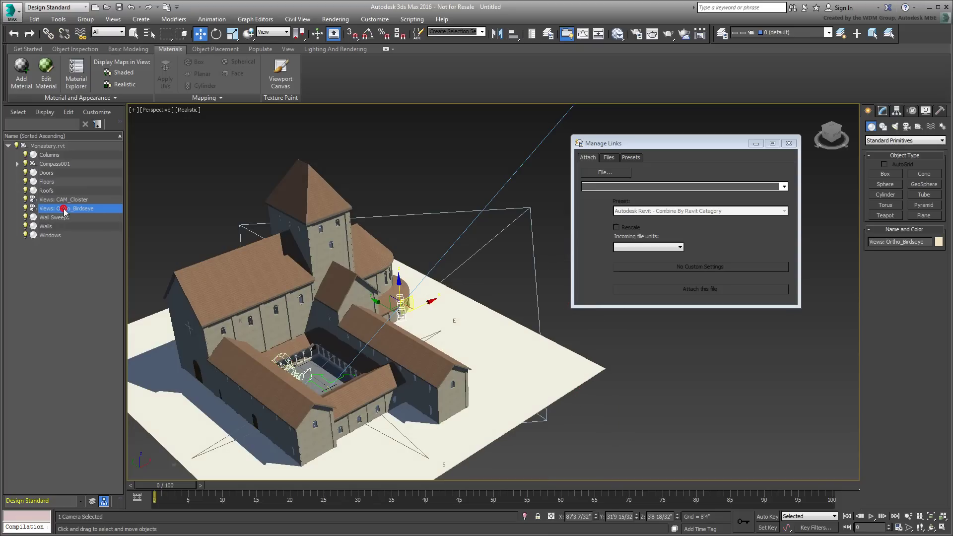
left_click(16, 164)
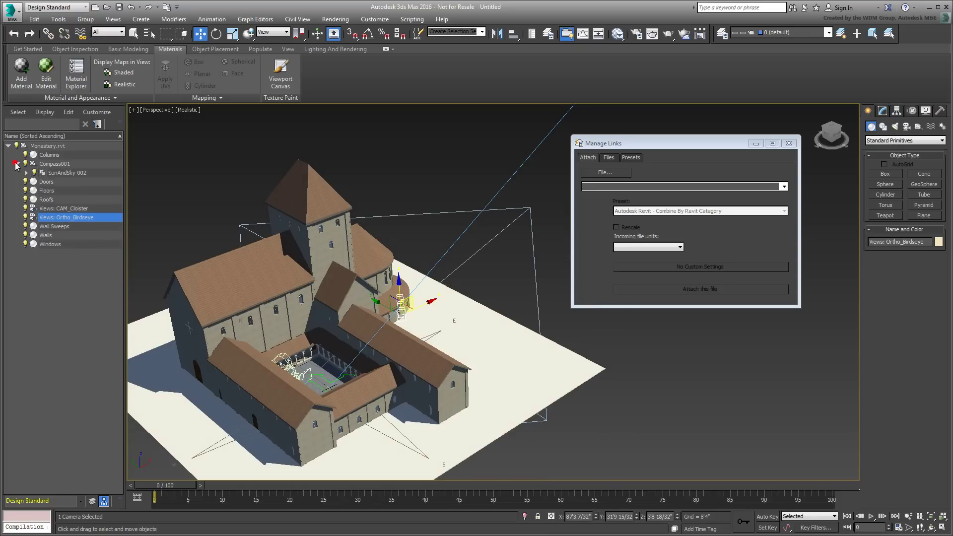
left_click(27, 173)
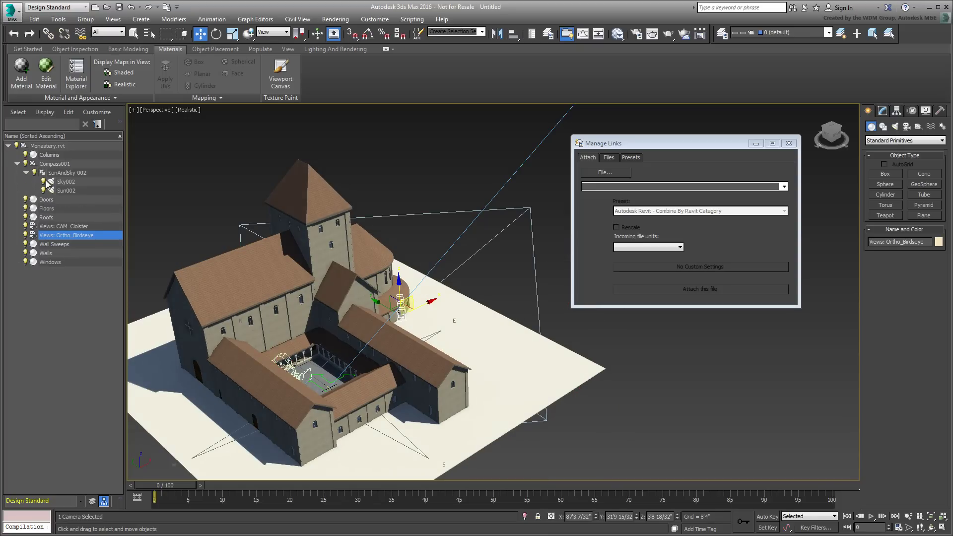
left_click(57, 164)
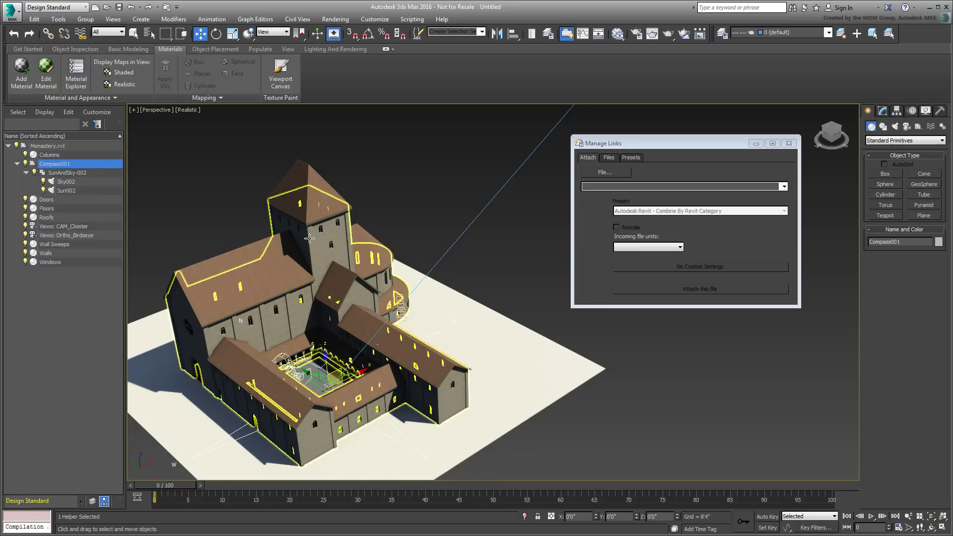
Detach the existing Monastery.rvt link and confirm the removal
left_click(606, 157)
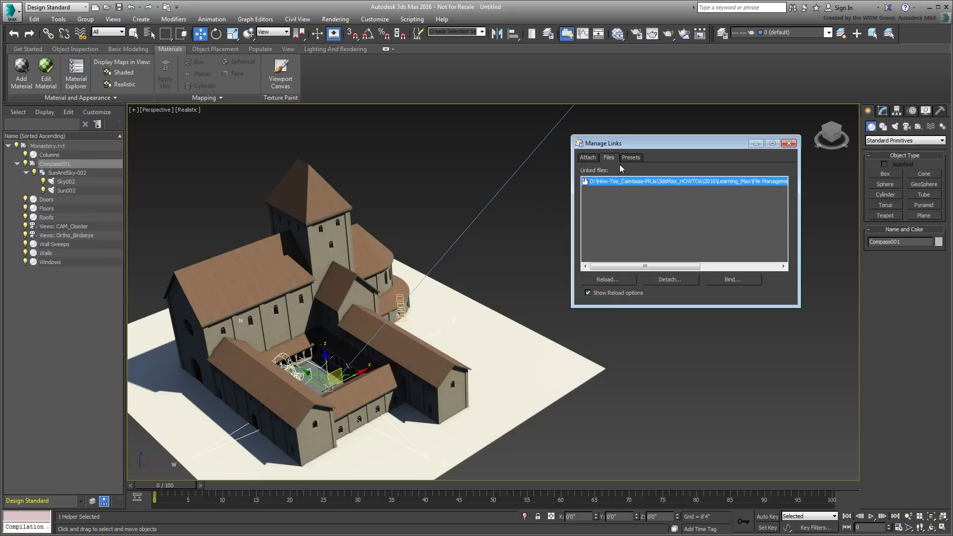
left_click(669, 280)
left_click(503, 336)
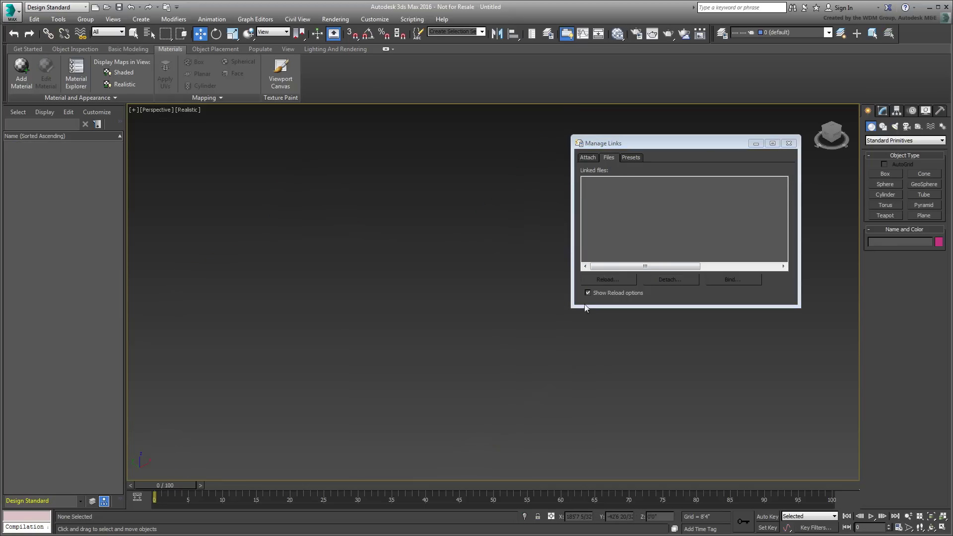
Attach Monastery.rvt's Ortho_Birdseye view with the Combine By Revit Family Type preset
left_click(588, 157)
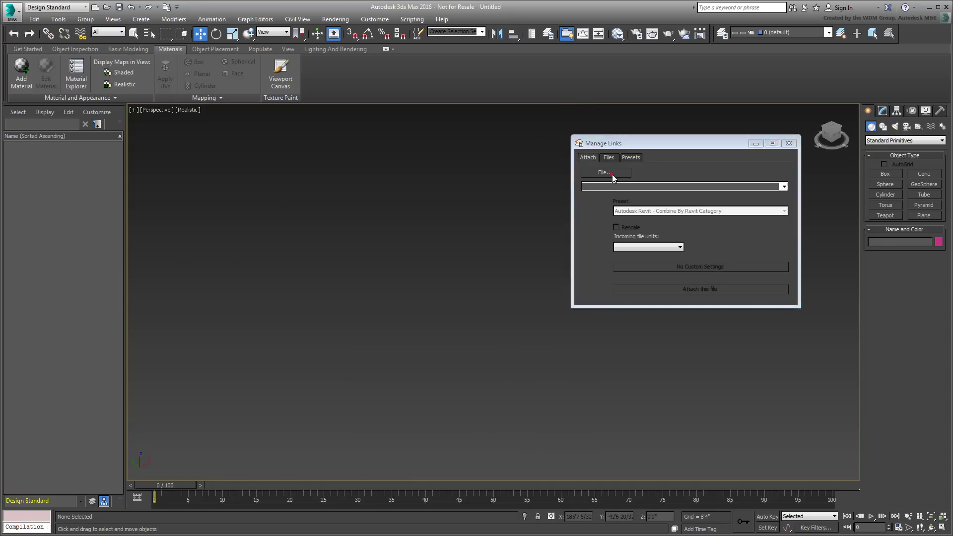
left_click(605, 172)
left_click(218, 182)
left_click(495, 423)
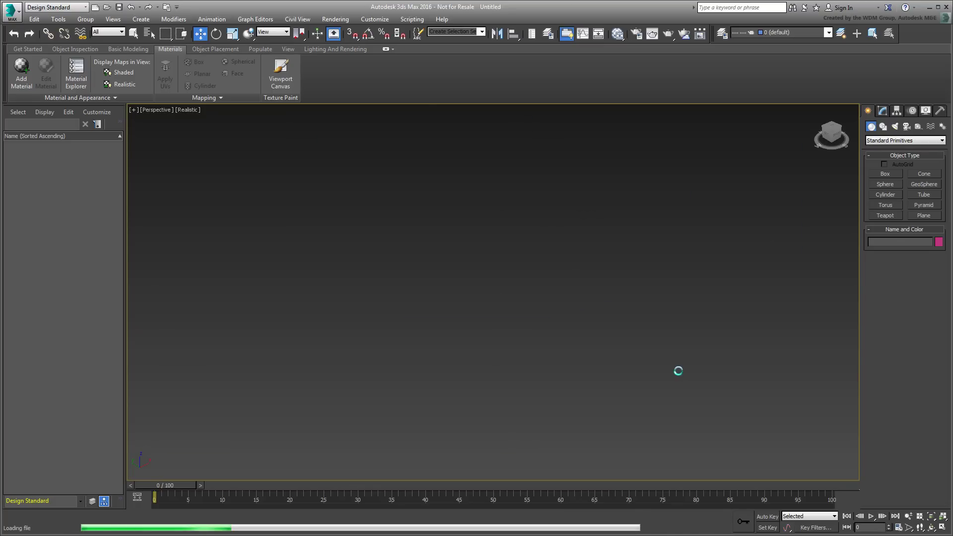
left_click(489, 308)
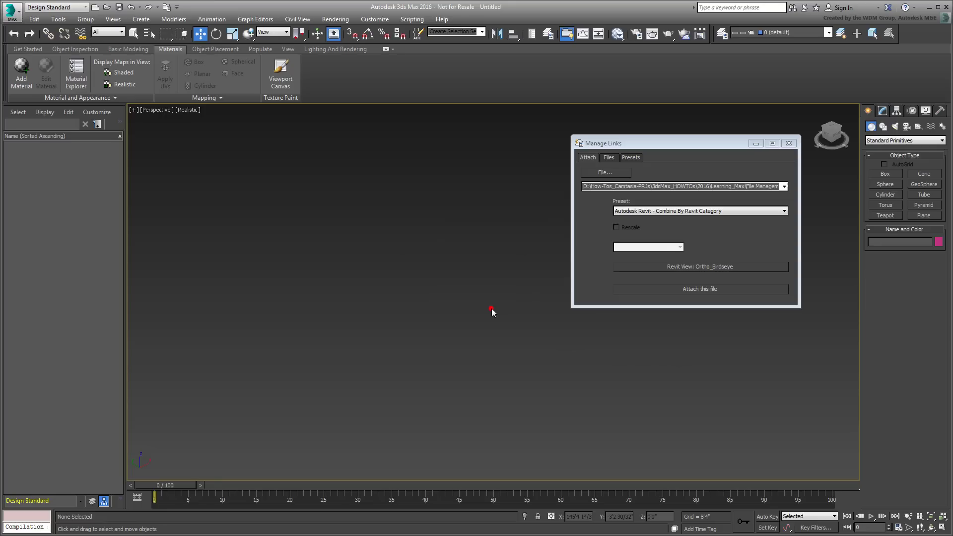
left_click(784, 213)
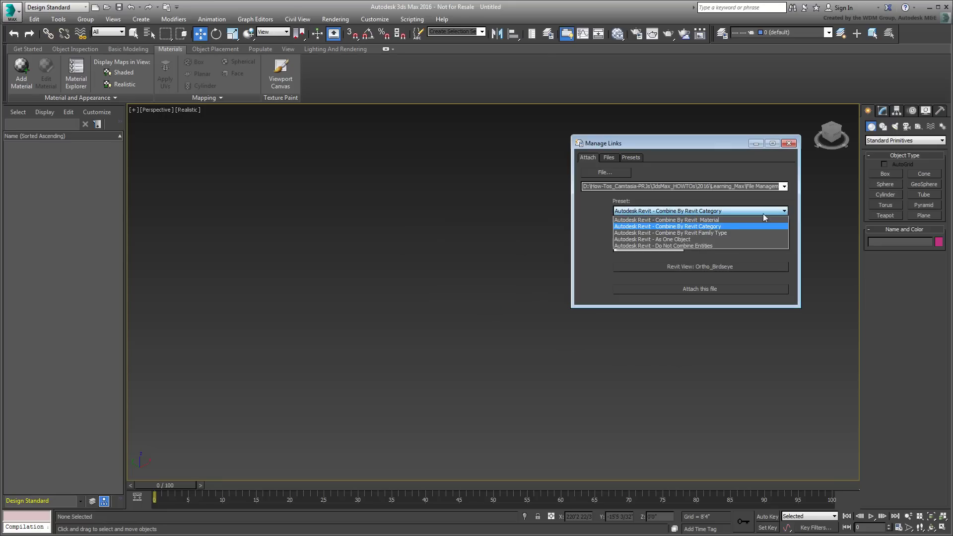
left_click(708, 236)
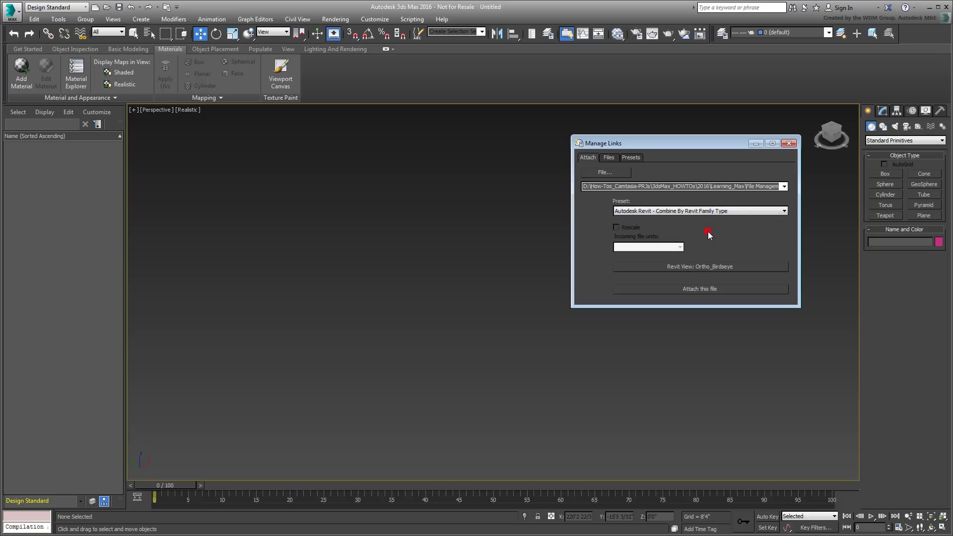
left_click(706, 293)
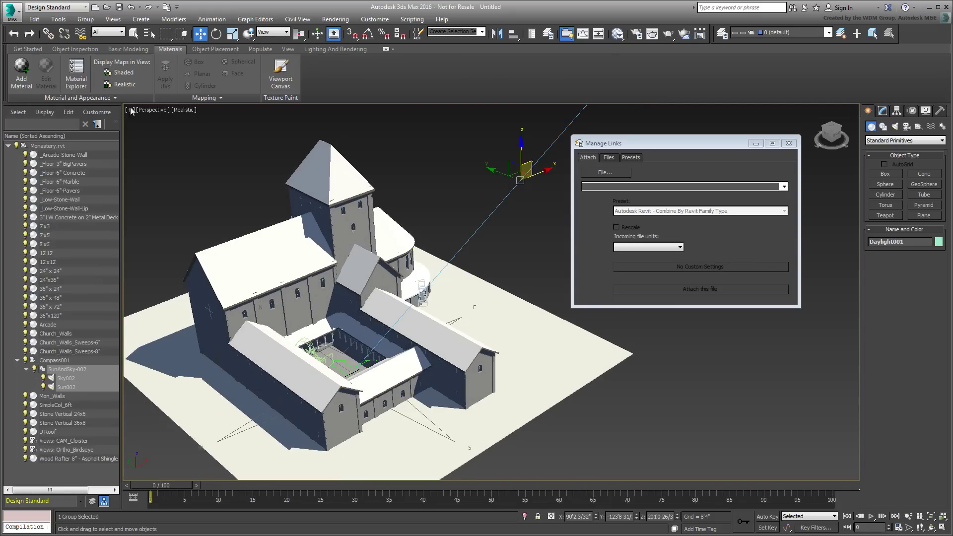
Show textures, then test-move Church_Walls and Mon_Walls, undoing each move
left_click(127, 83)
middle_click_drag(206, 195, 192, 215)
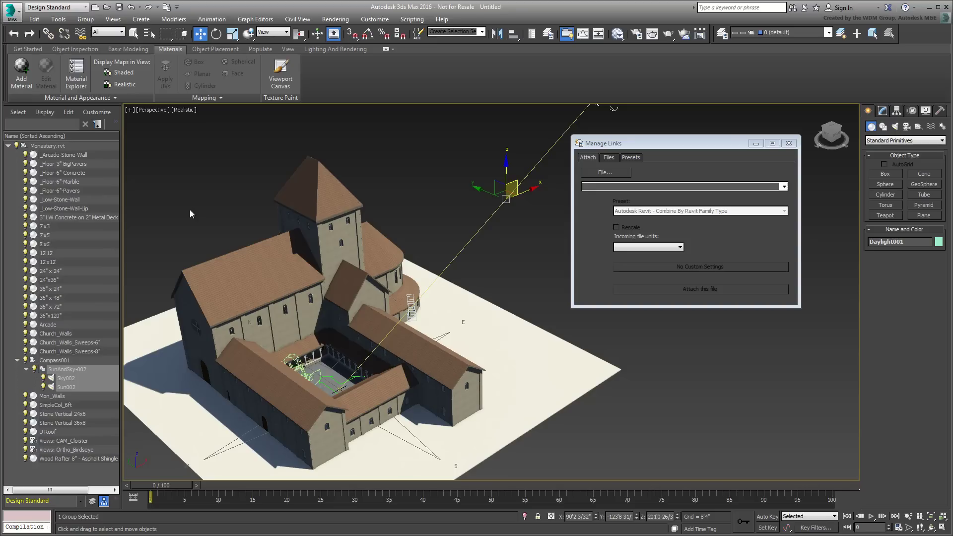
left_click(282, 328)
left_click_drag(318, 256, 316, 202)
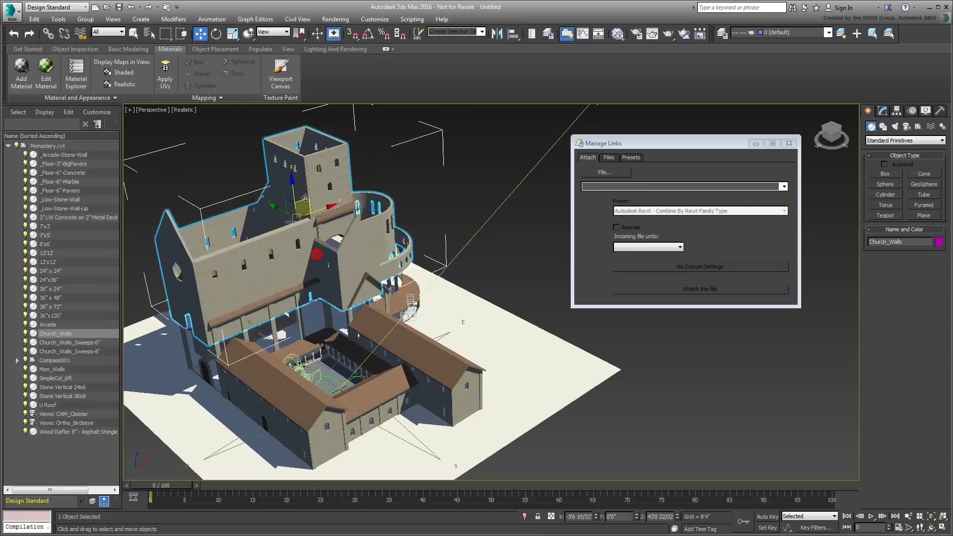
key("ctrl+z")
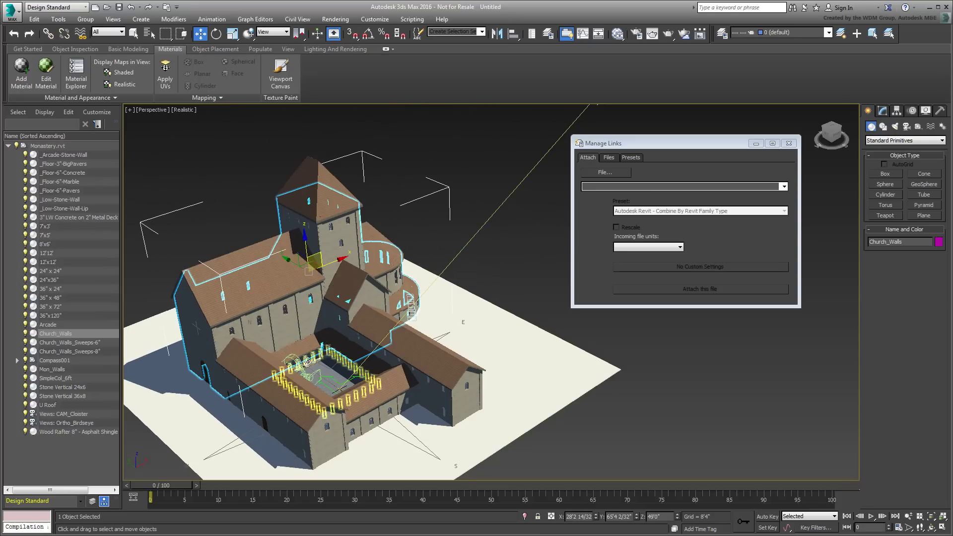
left_click(353, 352)
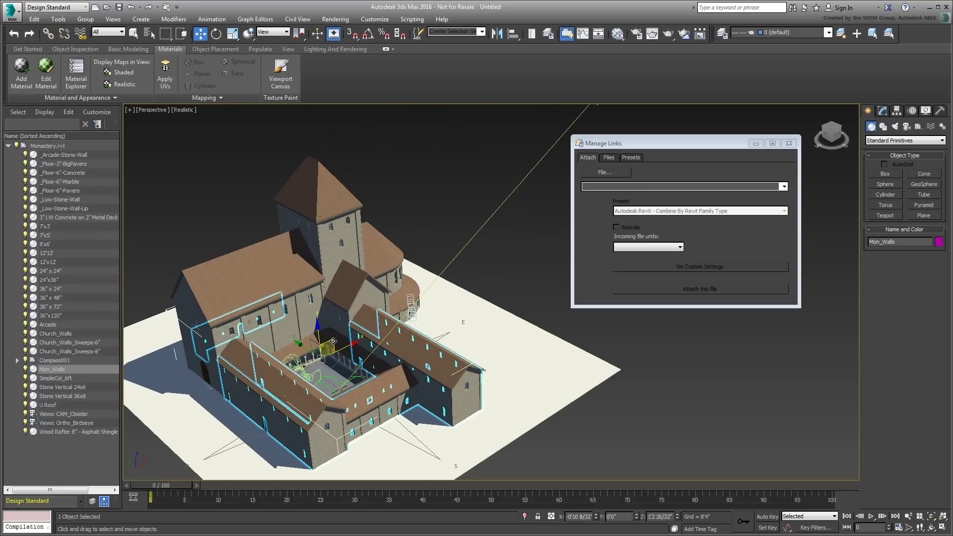
left_click_drag(352, 352, 341, 274)
key("ctrl+z")
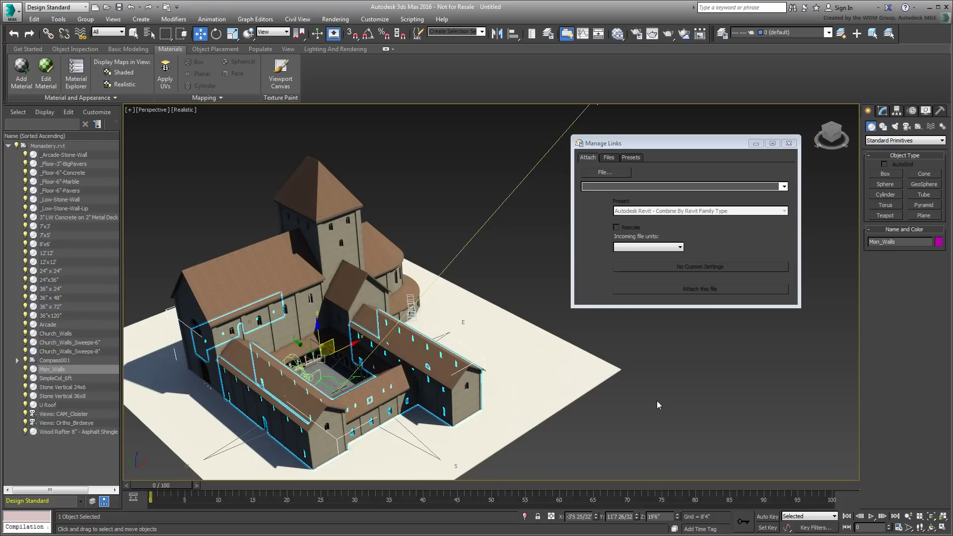
Lift the Wood Rafter 8" - Asphalt Shingle roofs and the U Roof as separate objects
left_click(240, 266)
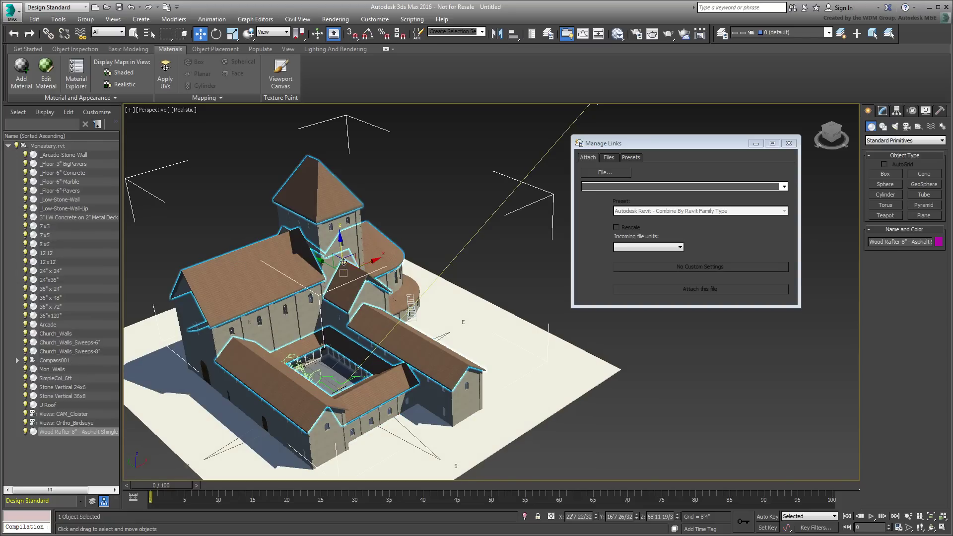
mouse_move(341, 255)
left_mouse_down()
mouse_move(316, 204)
mouse_move(341, 256)
left_mouse_up()
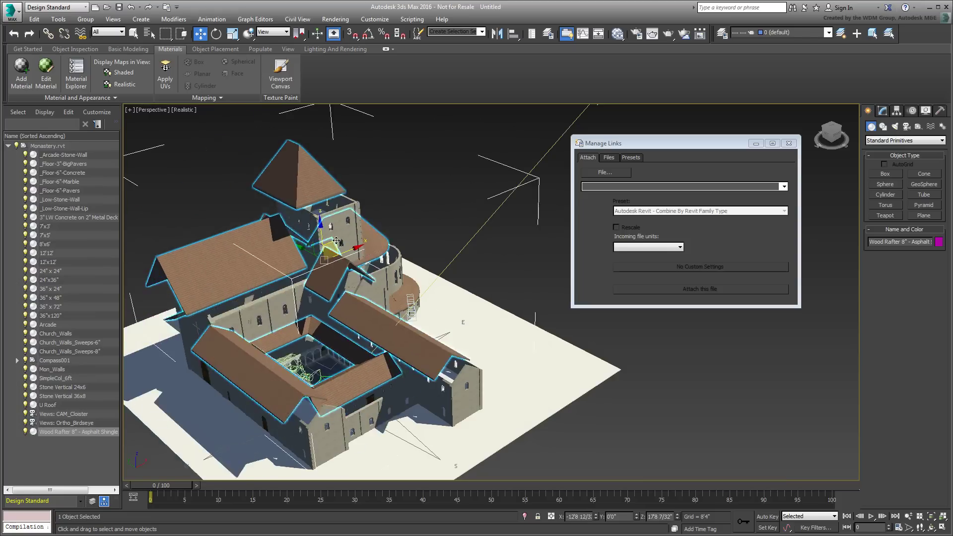
left_click(412, 288)
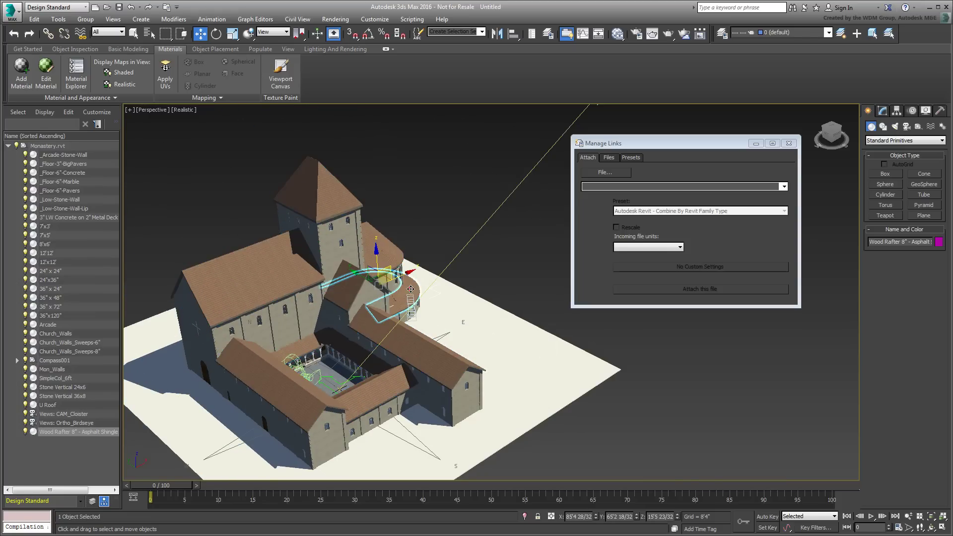
mouse_move(391, 261)
left_mouse_down()
mouse_move(391, 216)
mouse_move(392, 271)
left_mouse_up()
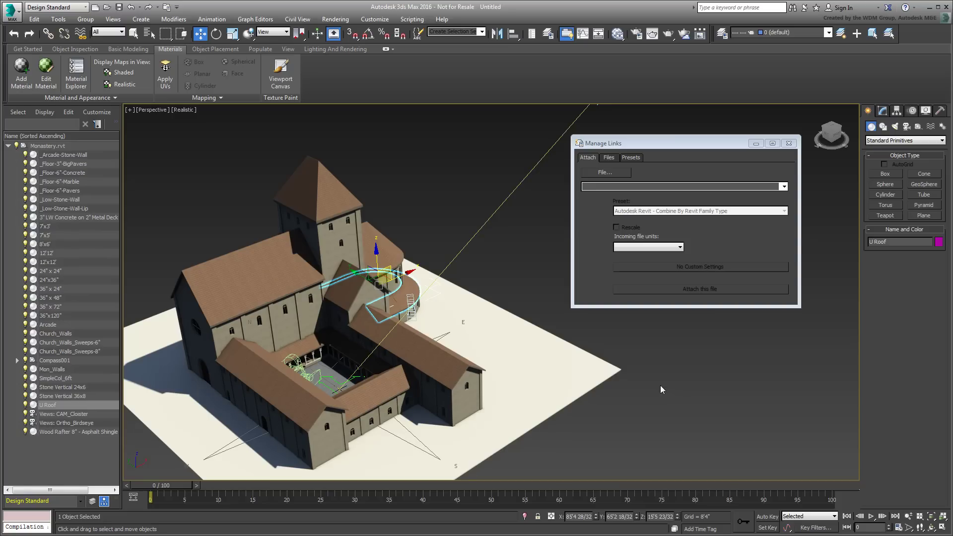
Detach the existing Monastery link and confirm removing its objects from the scene
left_click(609, 158)
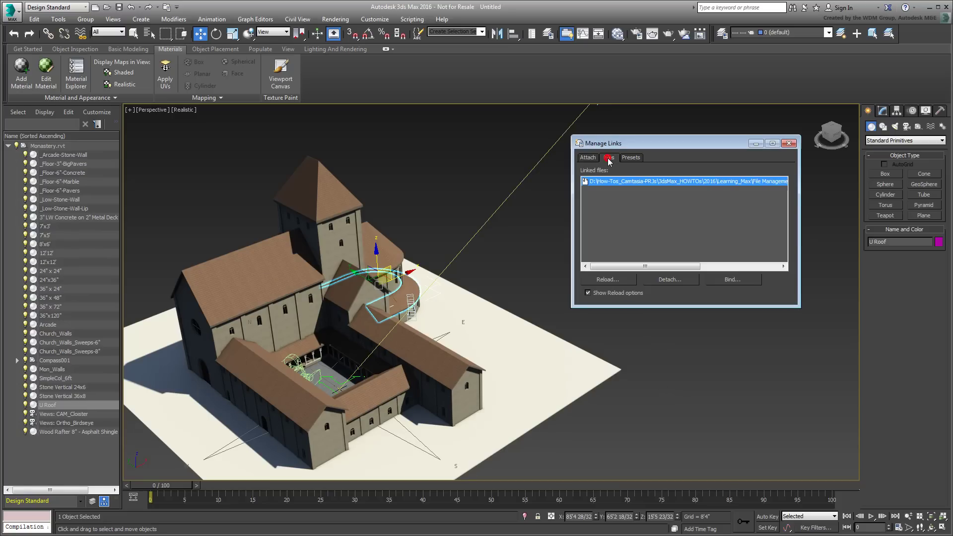
left_click(667, 280)
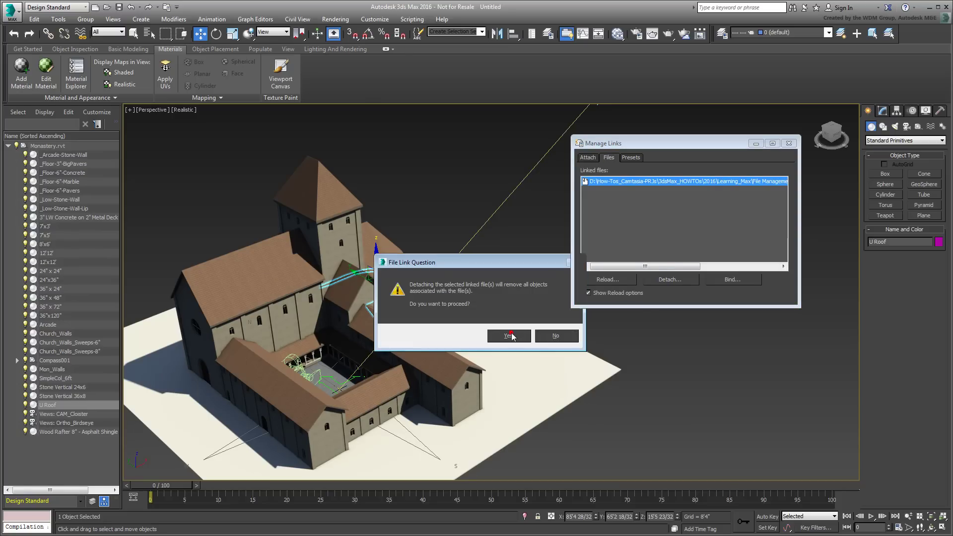
left_click(512, 335)
Queue Monastery.rvt to attach using its Ortho_Birdseye view
left_click(586, 158)
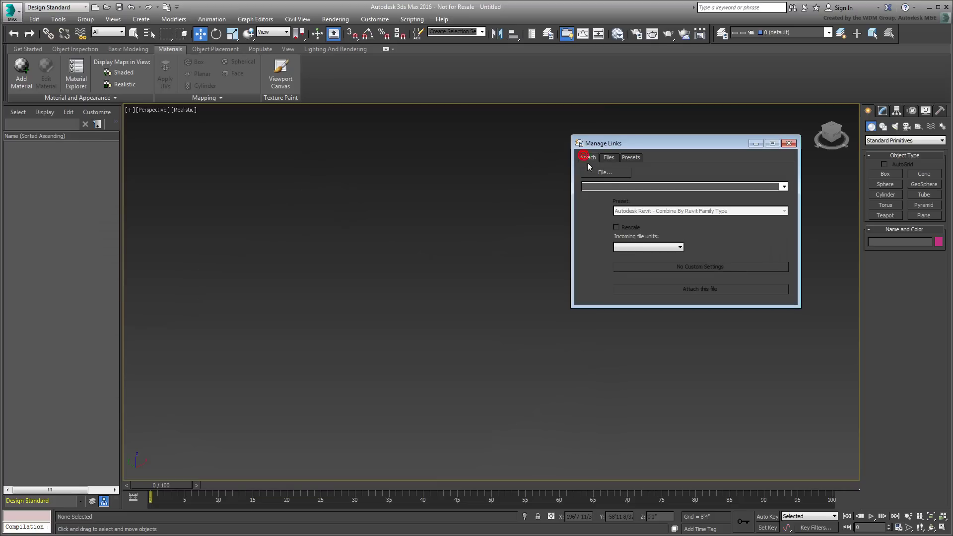
left_click(612, 175)
left_click(218, 182)
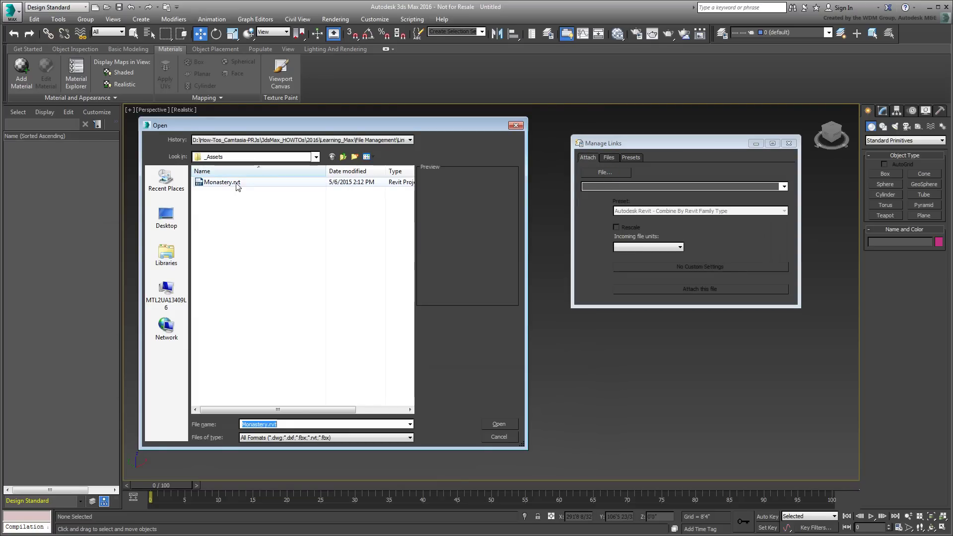
left_click(498, 423)
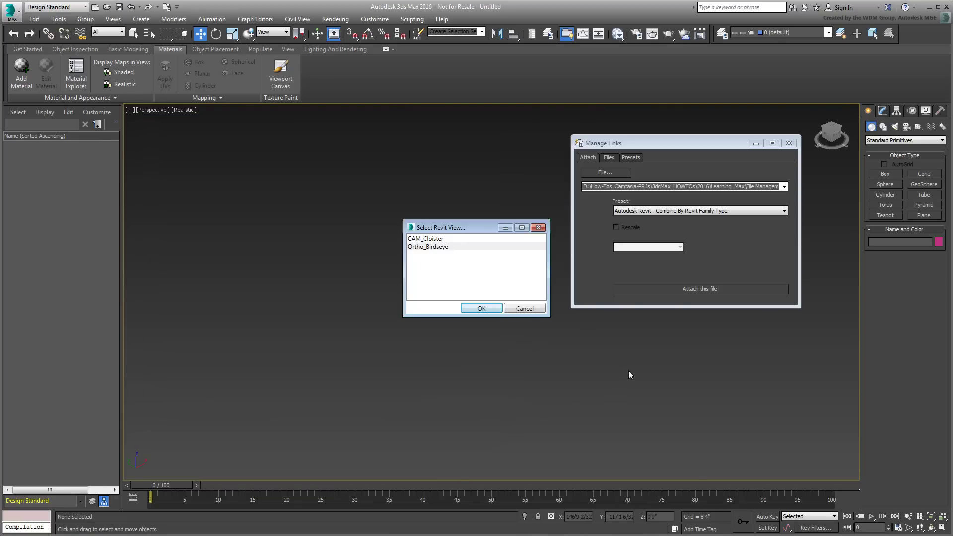
left_click(485, 310)
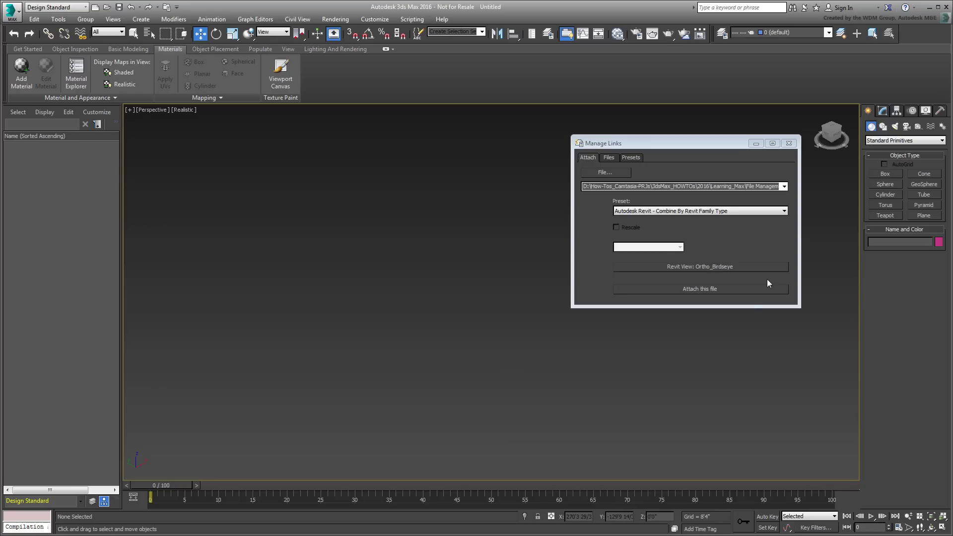
left_click(784, 212)
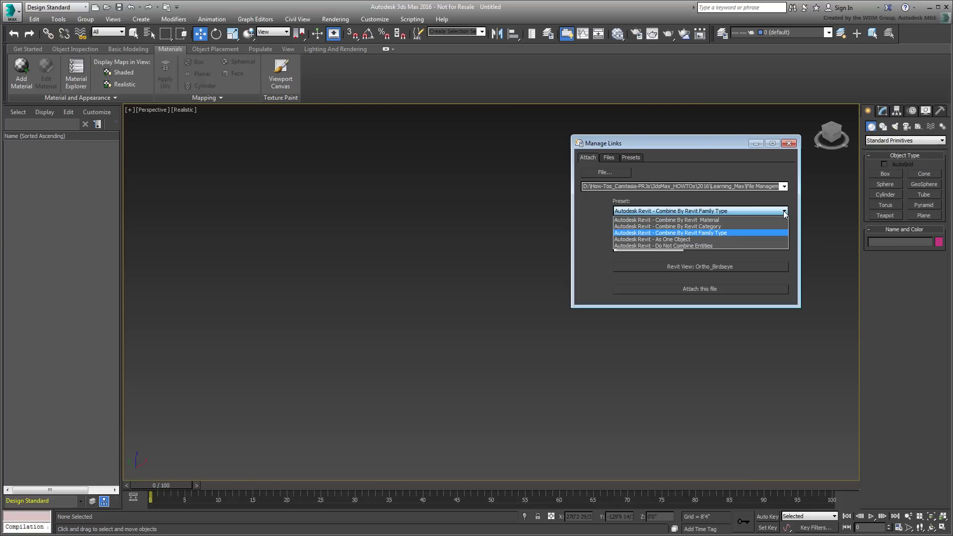
Attach Monastery.rvt with the 'Combine By Revit Category' preset and zoom toward the gable walls
left_click(714, 226)
left_click(701, 290)
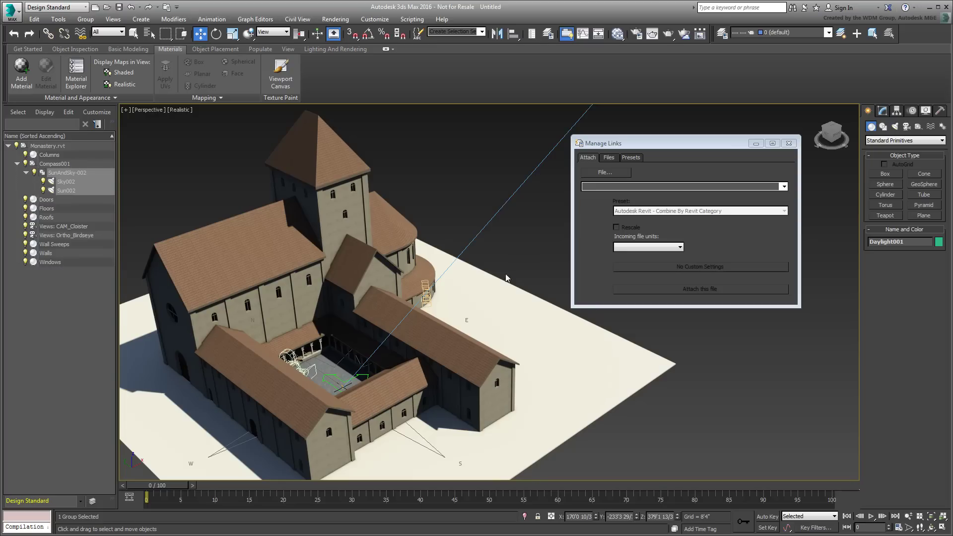
scroll(438, 312, "up", 5)
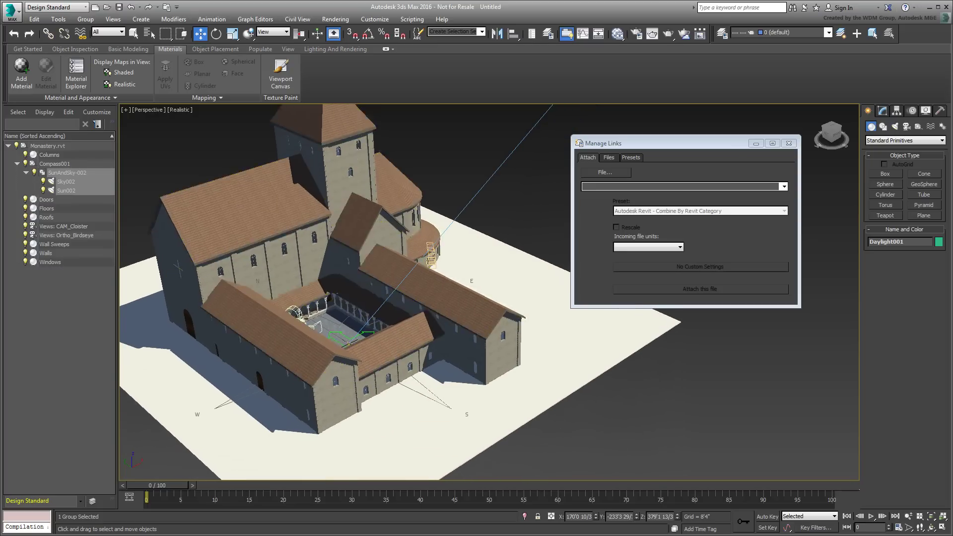
scroll(609, 445, "up", 3)
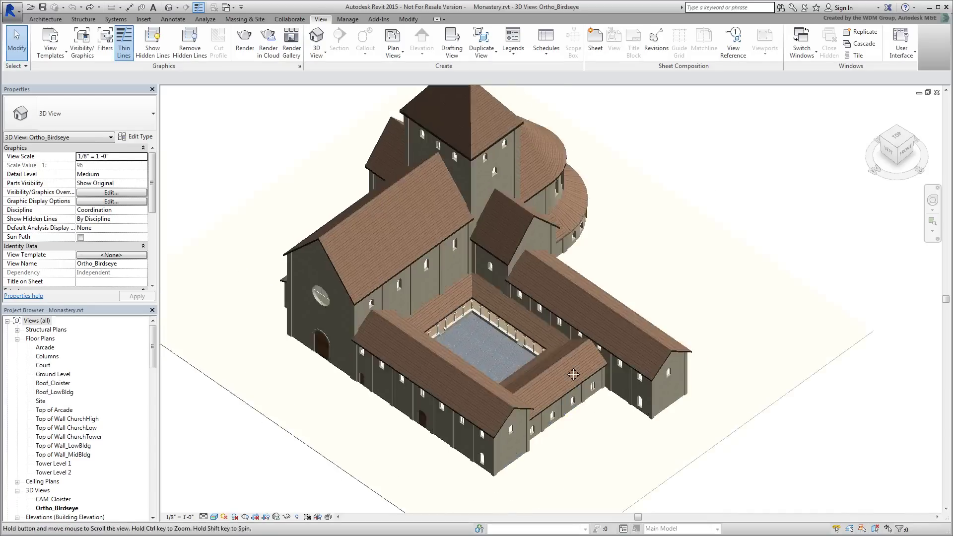
Place 8'x6' Arcade Door_Old Door doors in the left and right gable walls
scroll(573, 374, "up", 3)
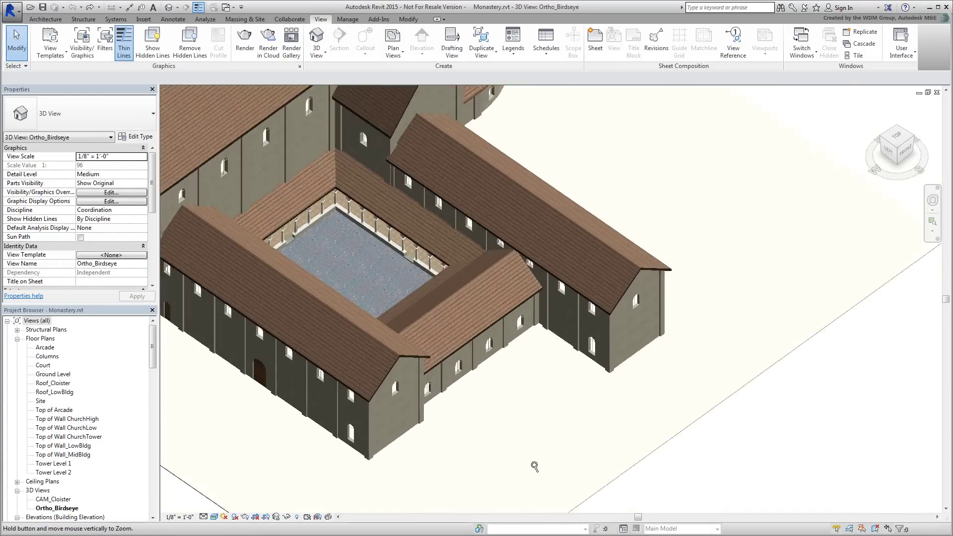
scroll(531, 463, "up", 2)
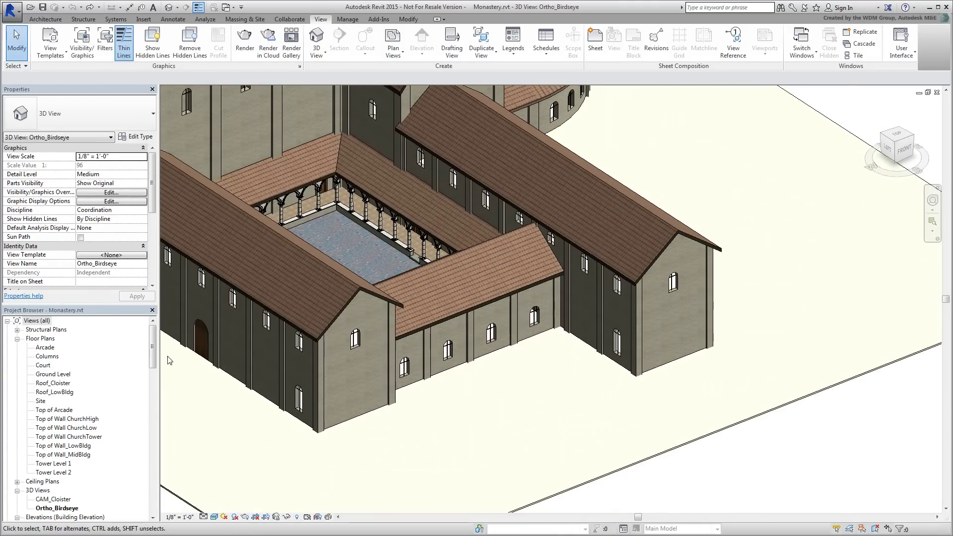
mouse_move(152, 345)
left_mouse_down()
mouse_move(159, 477)
mouse_move(160, 430)
left_mouse_up()
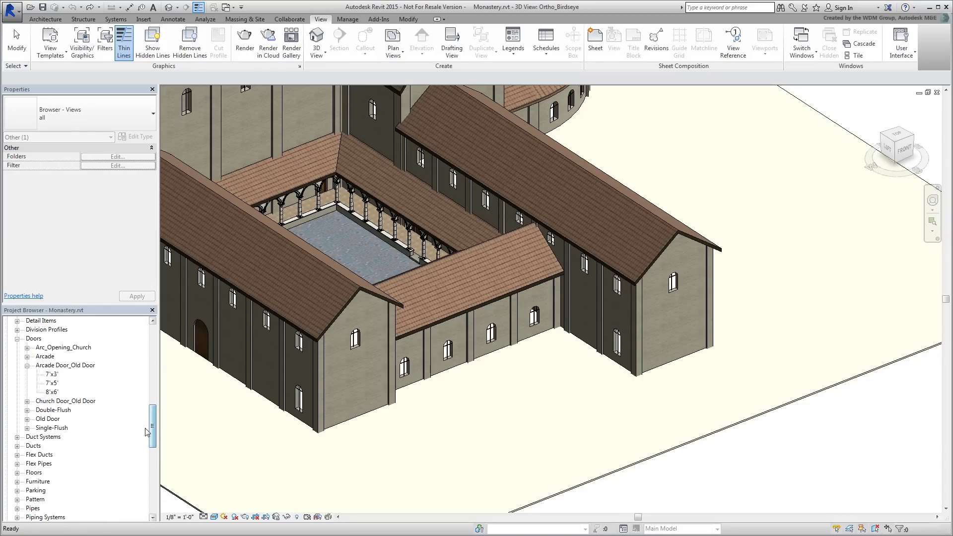
left_click(54, 392)
left_click_drag(55, 392, 337, 436)
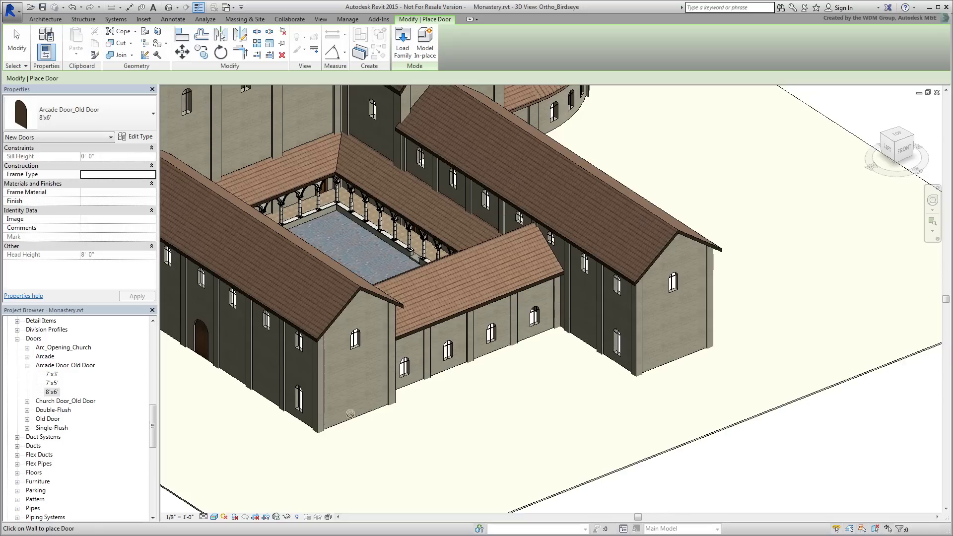
left_click(354, 404)
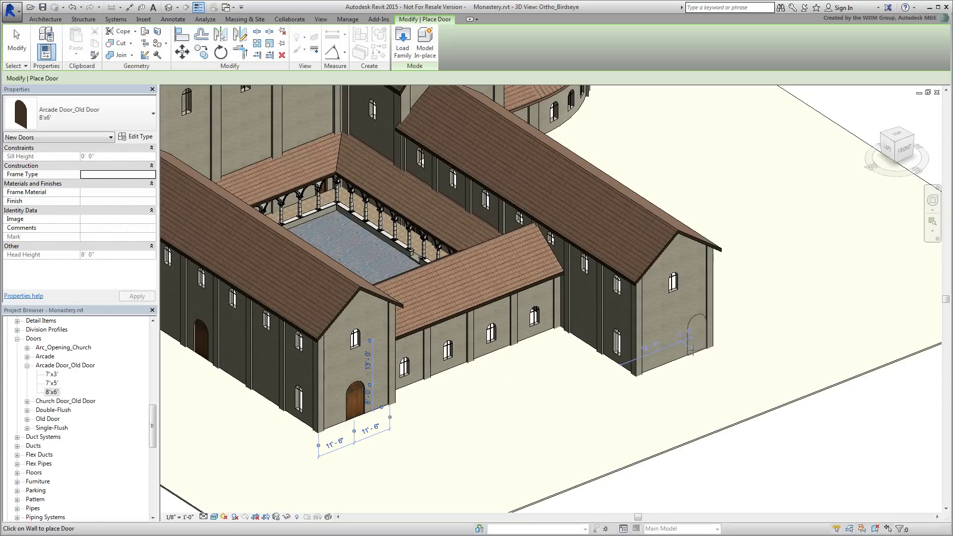
left_click(674, 348)
Set the door's distance from the wall corner to 11.5 and save the Revit project
left_click(690, 371)
type("11.5")
key("Return")
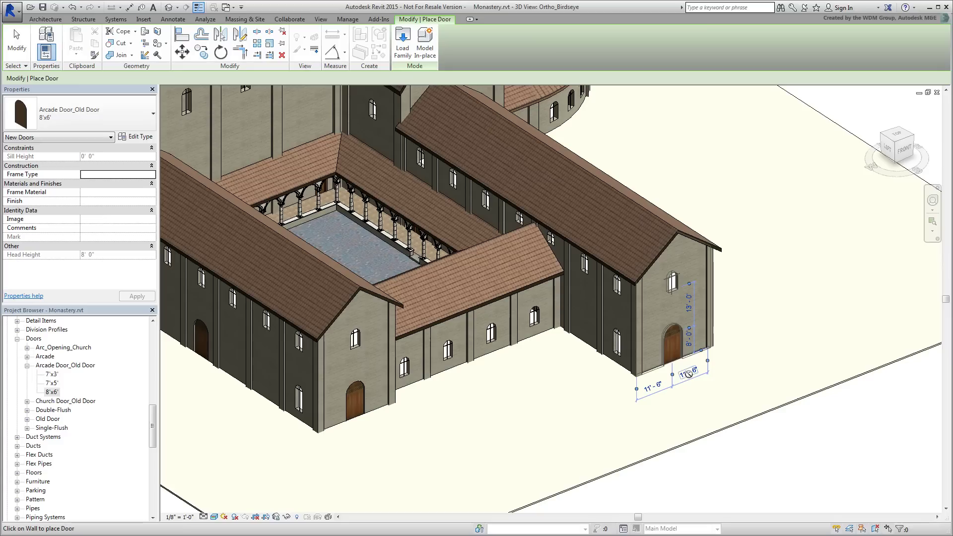
key("Escape")
key("Escape")
left_click(43, 10)
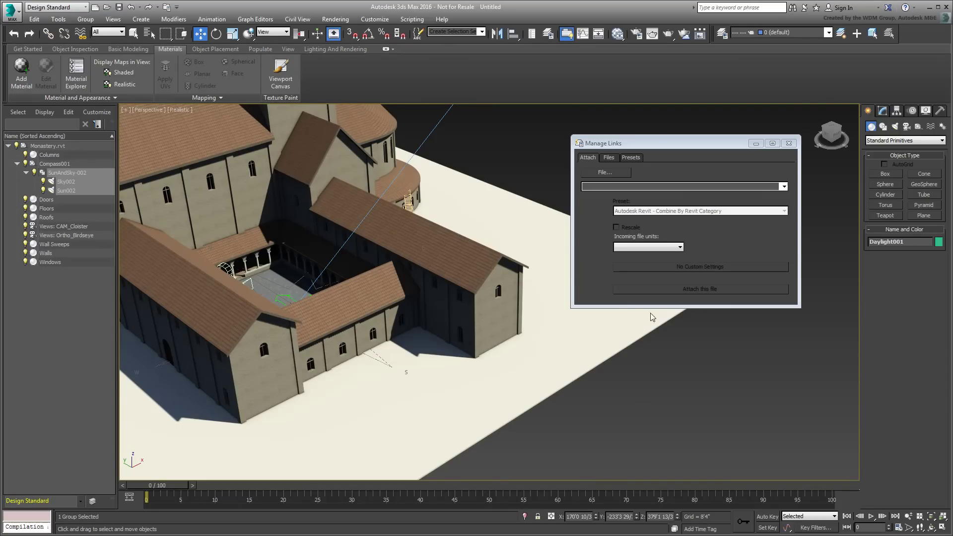
Reload the Monastery link excluding the daylight system, with Curved Objects Detail 12
left_click(608, 158)
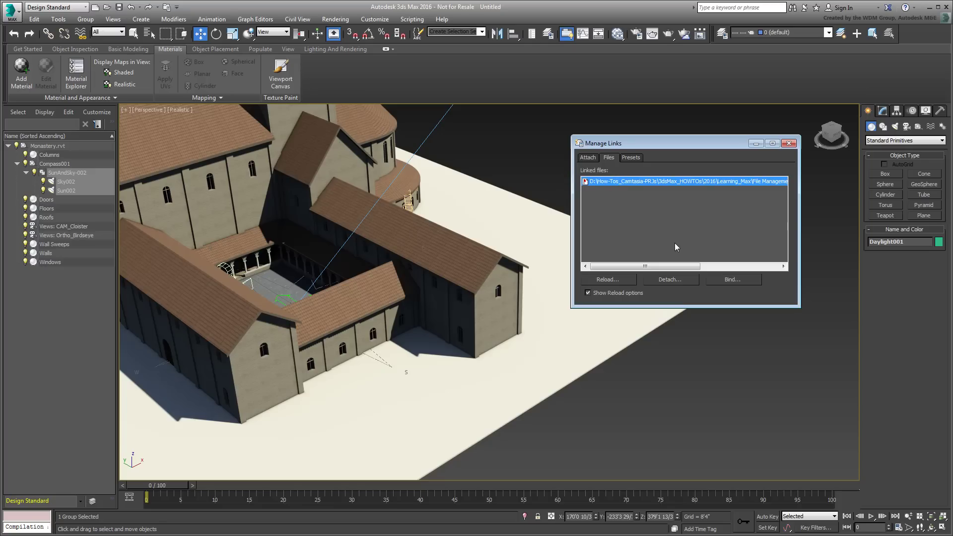
left_click(631, 279)
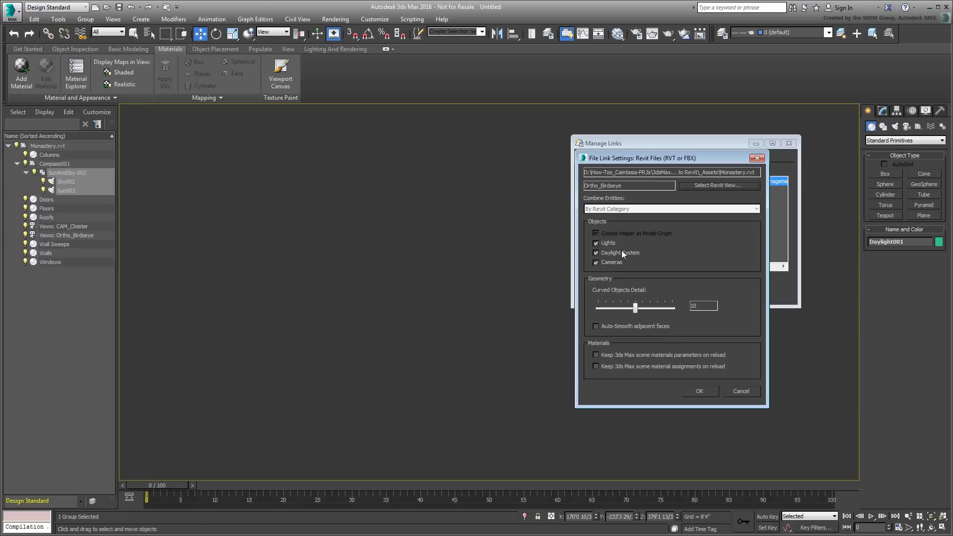
left_click(595, 243)
mouse_move(635, 308)
left_mouse_down()
mouse_move(648, 308)
mouse_move(618, 308)
mouse_move(635, 309)
left_mouse_up()
left_click(698, 391)
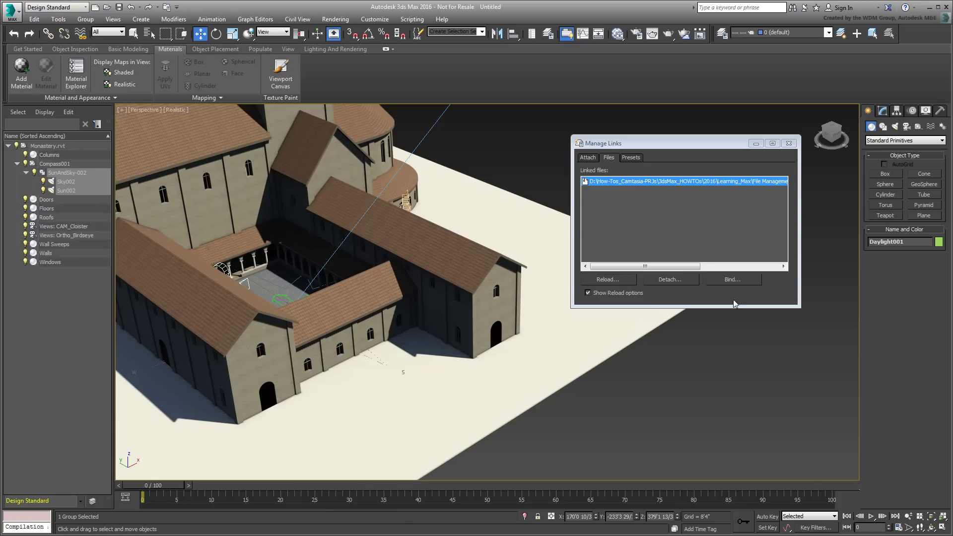
Bind Monastery.rvt into the scene, confirm Proceed with Bind, and close Manage Links
left_click(730, 281)
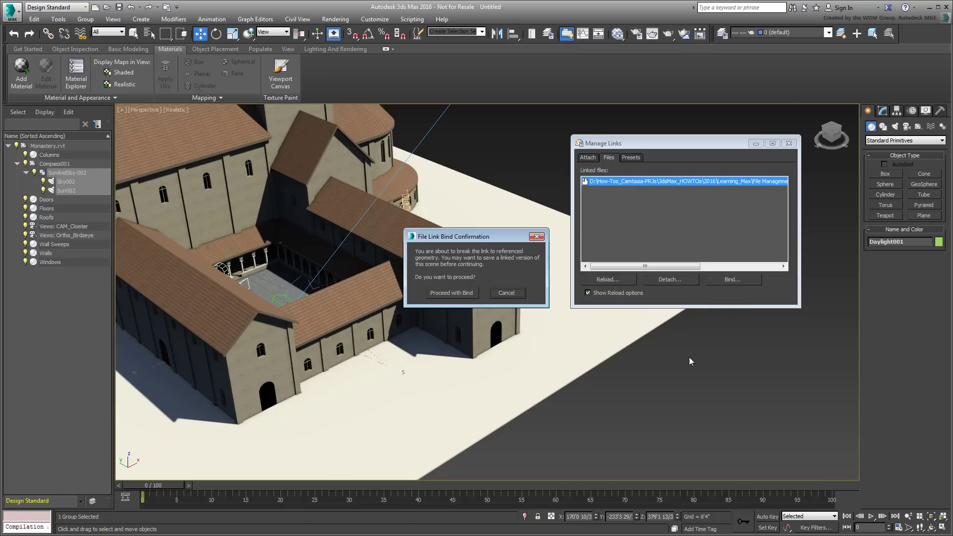
left_click(451, 293)
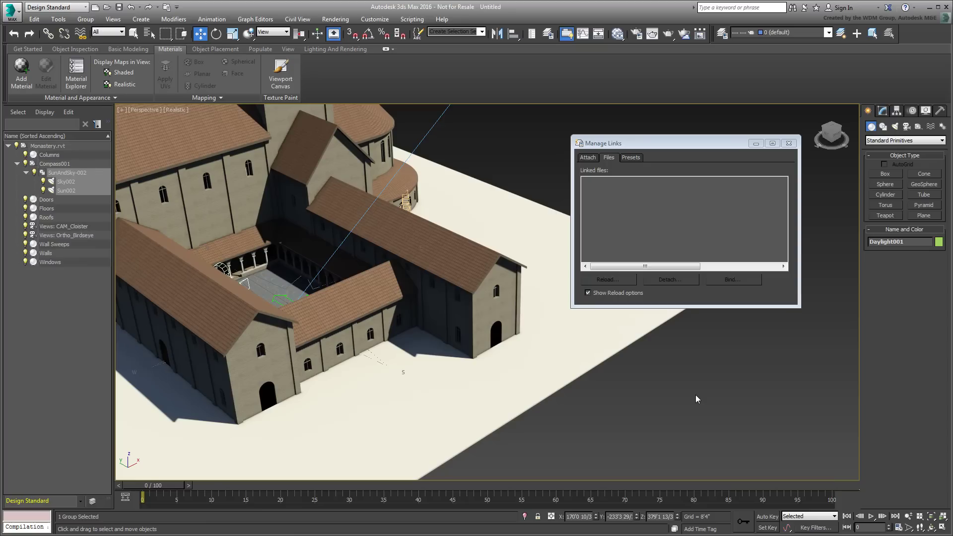
left_click(788, 143)
middle_click_drag(595, 323, 526, 347, "alt")
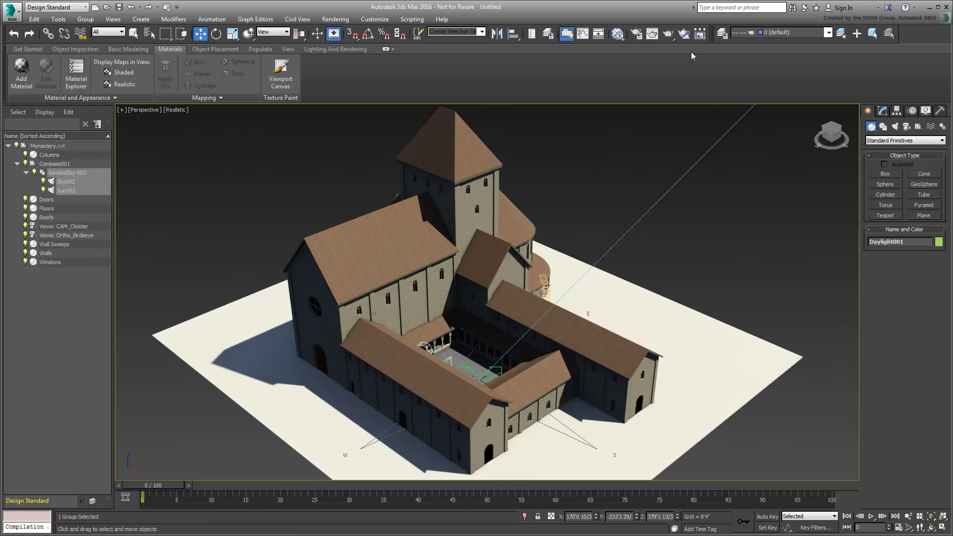
Render the perspective view of the bound monastery with Render Production
left_click(668, 33)
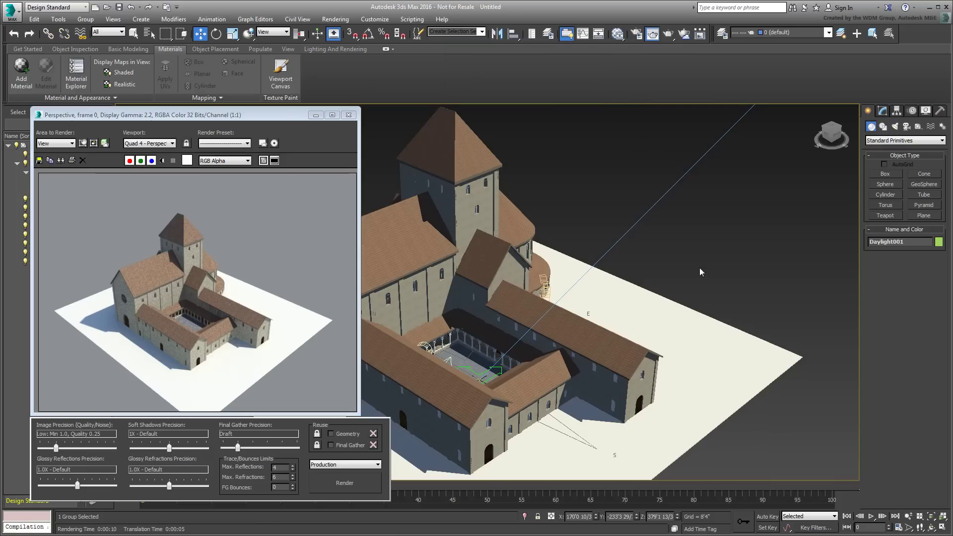